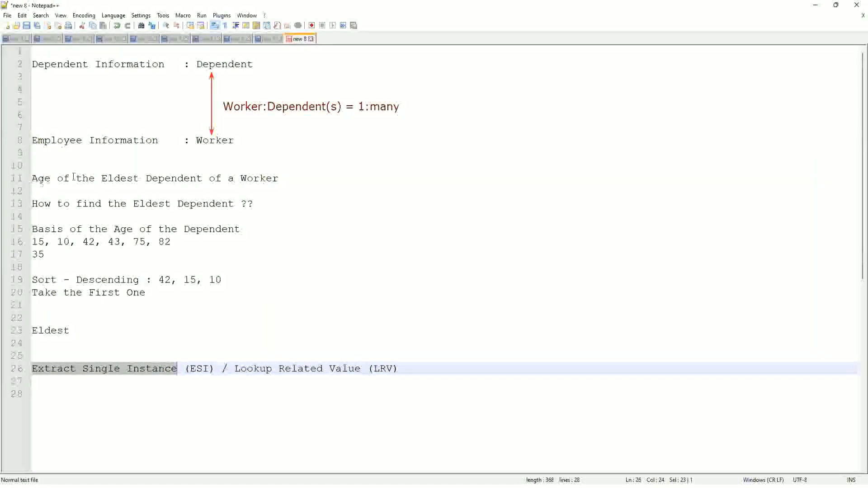
pyautogui.click(287, 178)
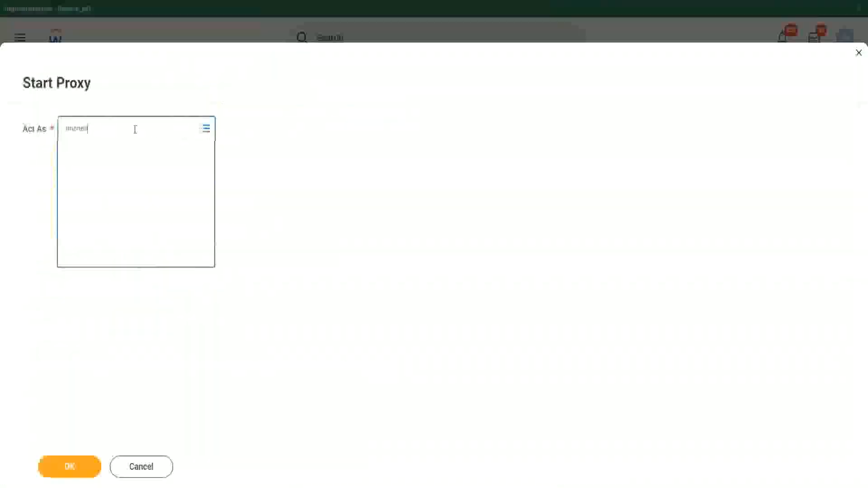
# - Start a proxy session acting as the matching worker with the Chief Human Resources Officer position
pyautogui.click(130, 240)
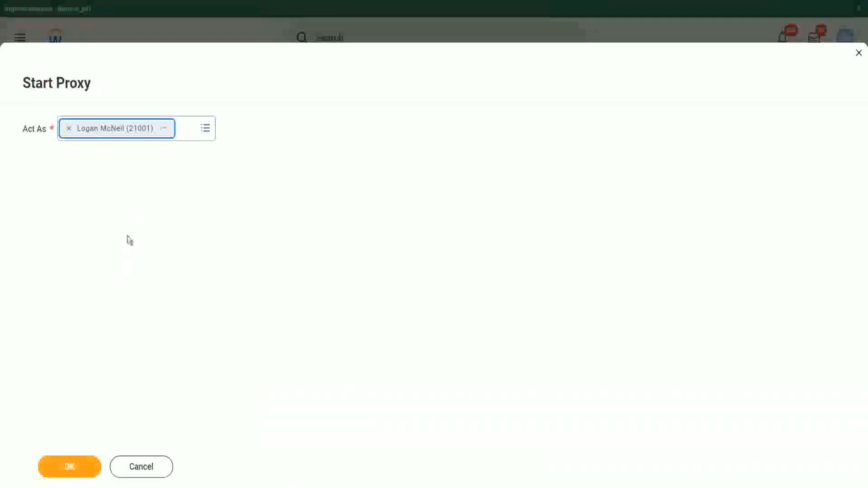
pyautogui.click(71, 474)
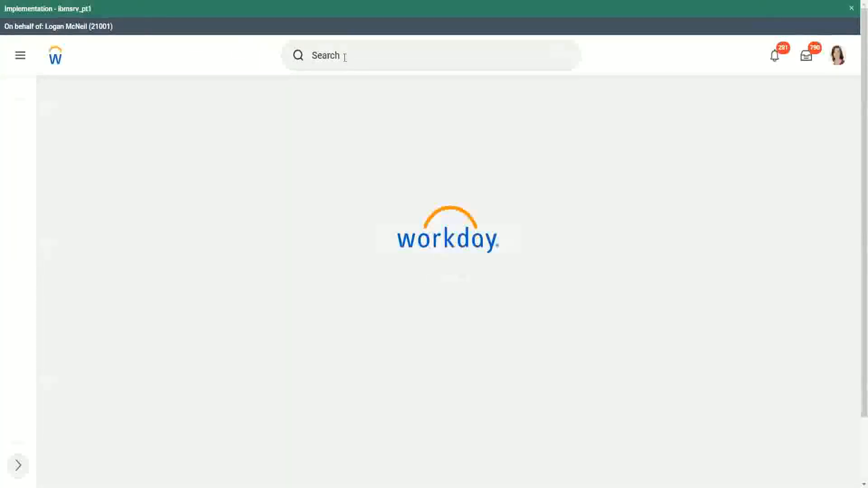
# - Search for report definitions with "rd: ww" and open the WW Base Pay Details custom report
pyautogui.click(345, 56)
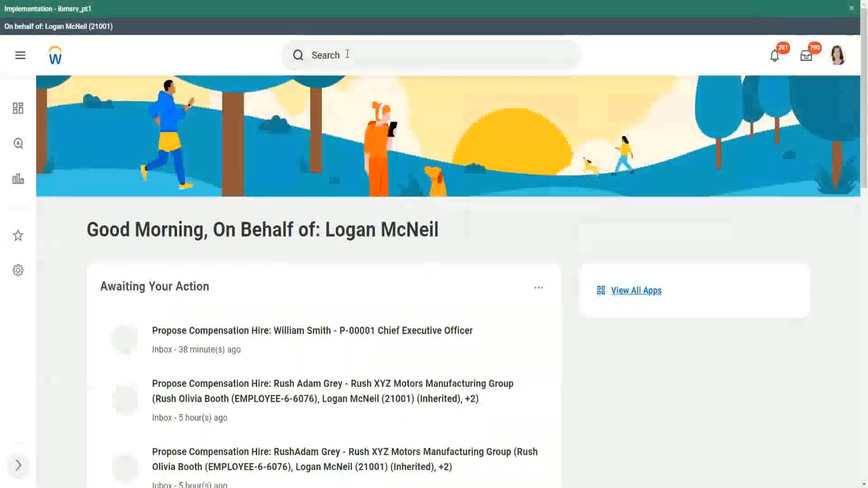
pyautogui.scroll(-10, 347, 56)
pyautogui.scroll(10, 333, 72)
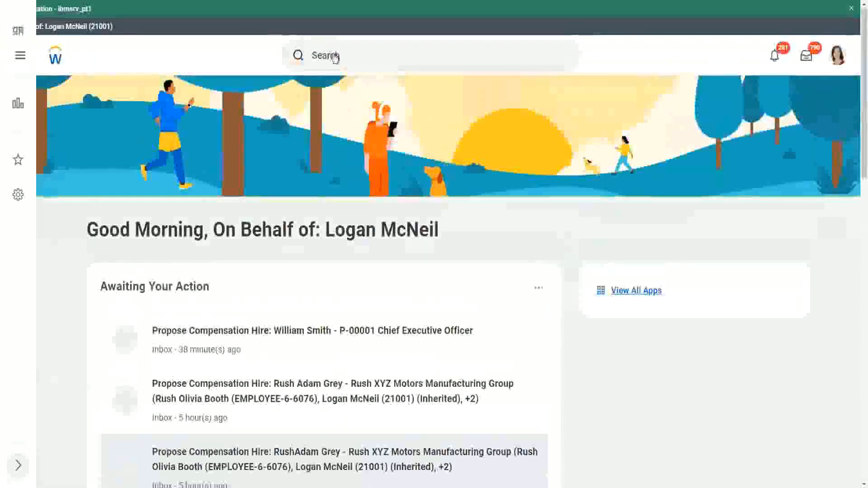
pyautogui.click(360, 55)
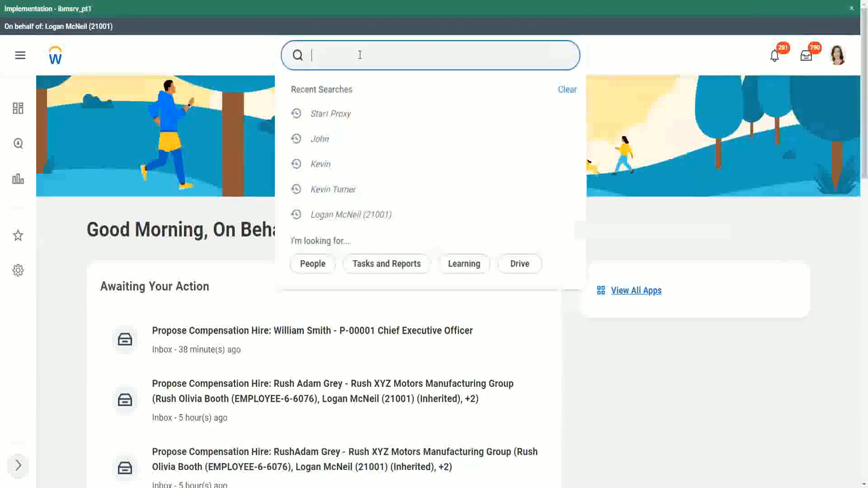
pyautogui.write('rd: ww')
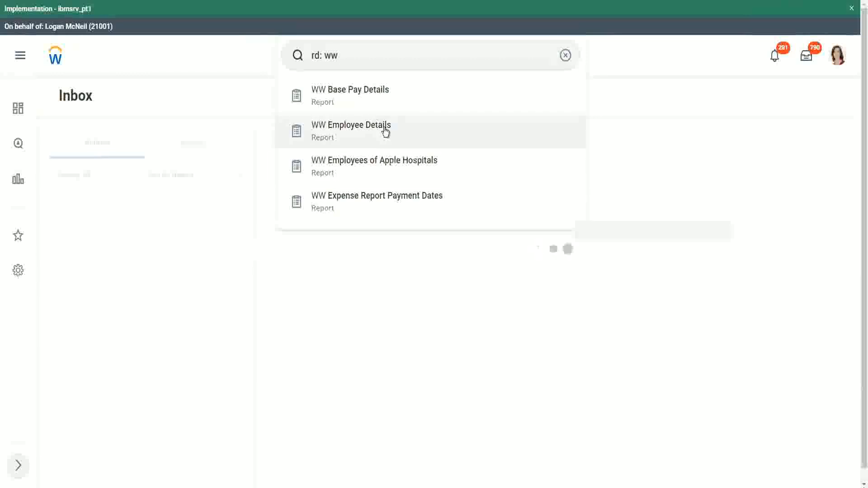
pyautogui.click(382, 92)
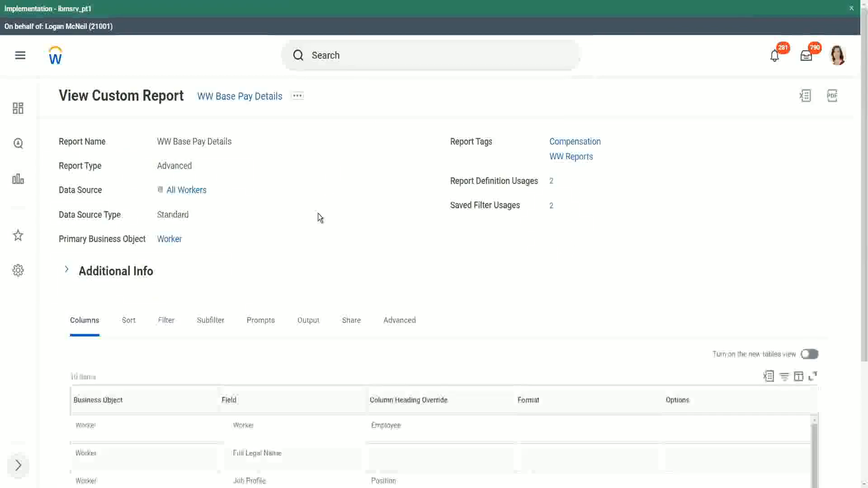
# - Review the report's column definitions and run it with the preset hire dates 04/25/2021 to 04/24/2022
pyautogui.scroll(-5, 318, 218)
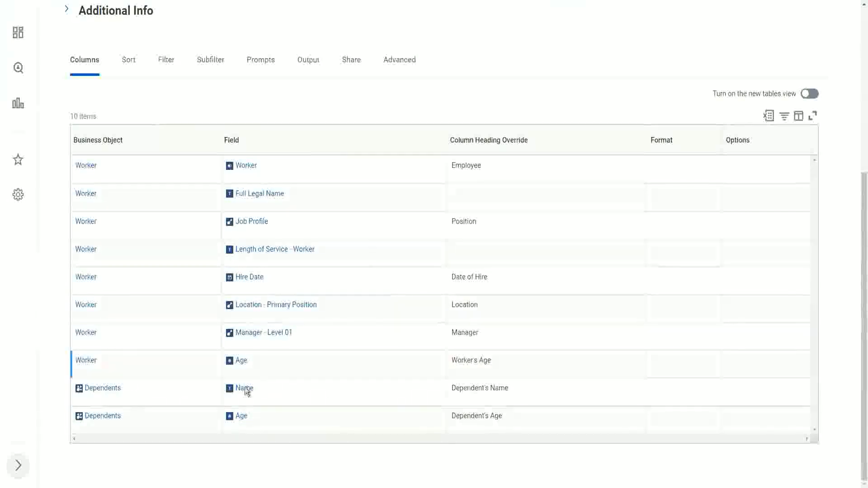
pyautogui.scroll(1, 360, 290)
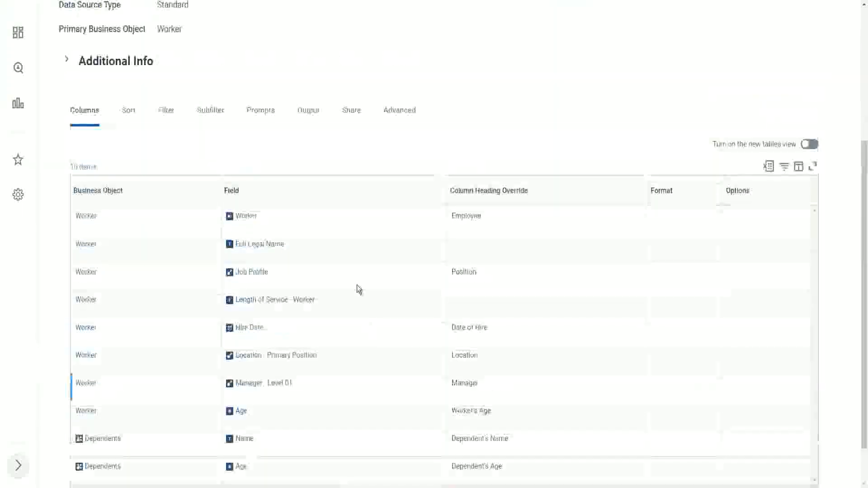
pyautogui.scroll(4, 359, 289)
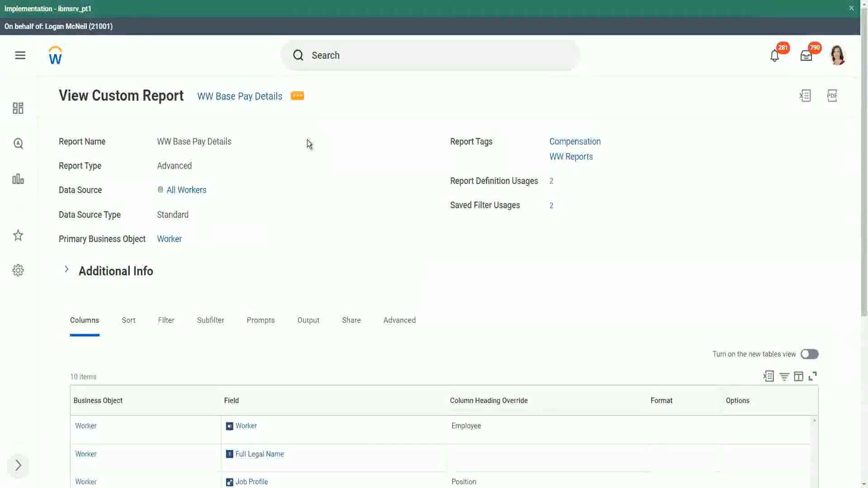
pyautogui.press('Tab')
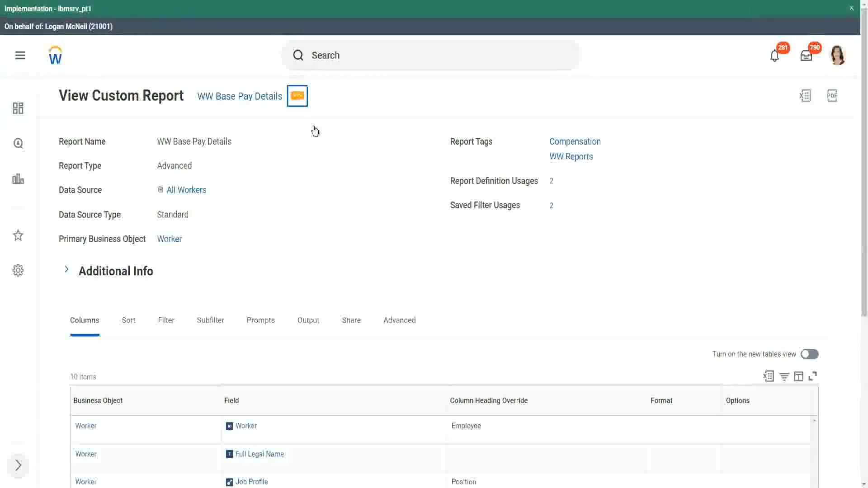
pyautogui.press('Return')
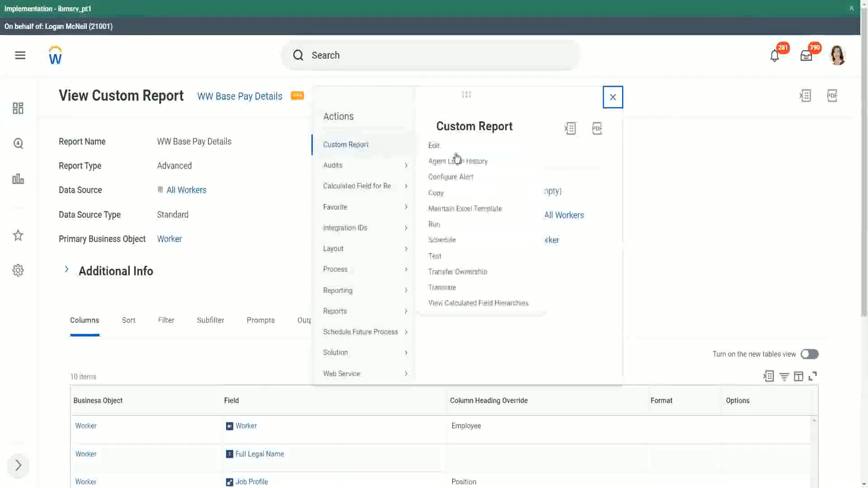
pyautogui.click(435, 227)
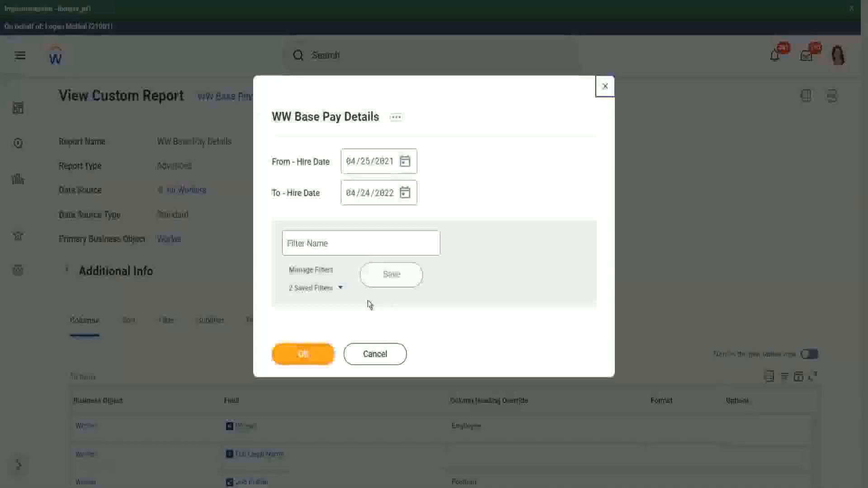
pyautogui.click(341, 289)
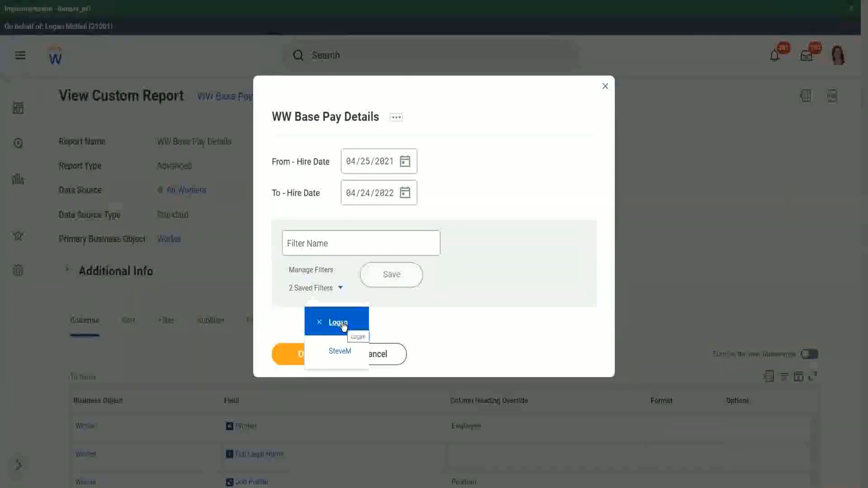
pyautogui.click(495, 153)
pyautogui.click(314, 357)
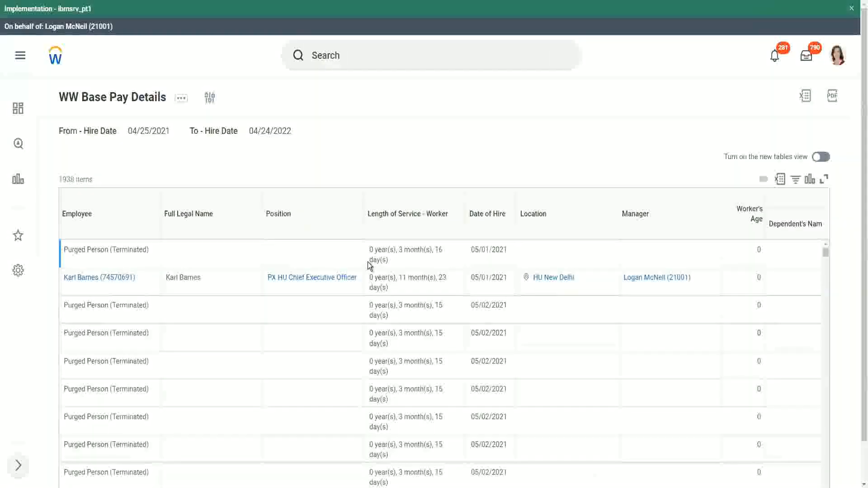
# - Examine the report rows, including the Dependent's Name and Dependent's Age columns, for workers with dependents
pyautogui.scroll(-5, 290, 273)
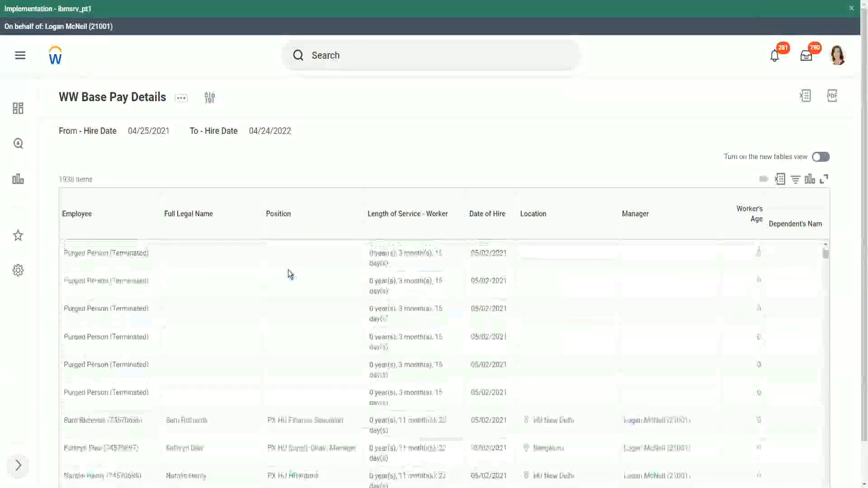
pyautogui.scroll(-5, 289, 274)
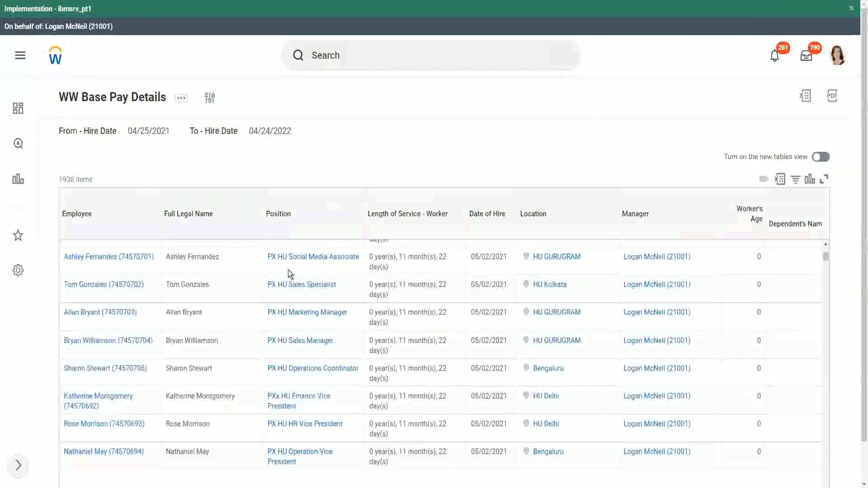
pyautogui.scroll(-1, 289, 273)
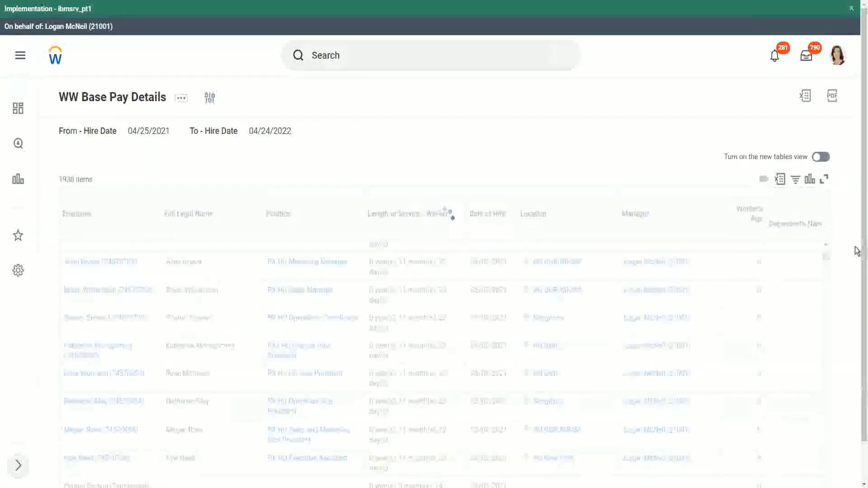
pyautogui.scroll(-1, 854, 406)
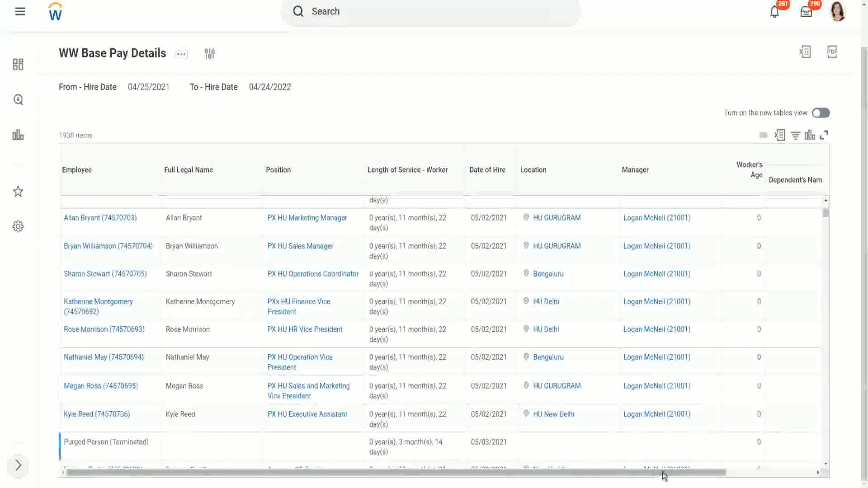
pyautogui.moveTo(665, 473); pyautogui.dragTo(753, 473)
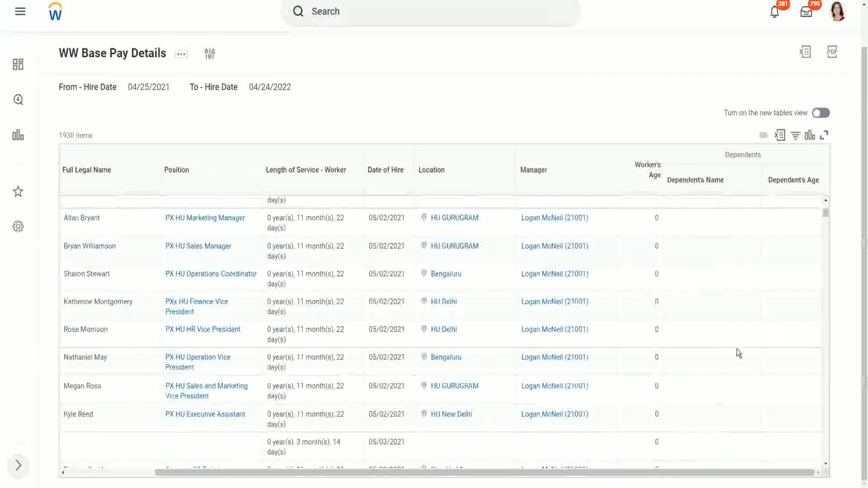
pyautogui.scroll(-1, 770, 312)
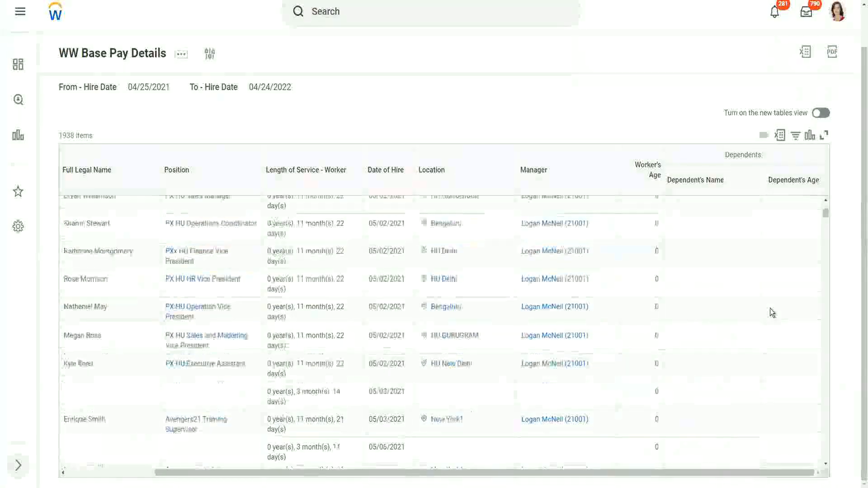
pyautogui.scroll(-8, 770, 309)
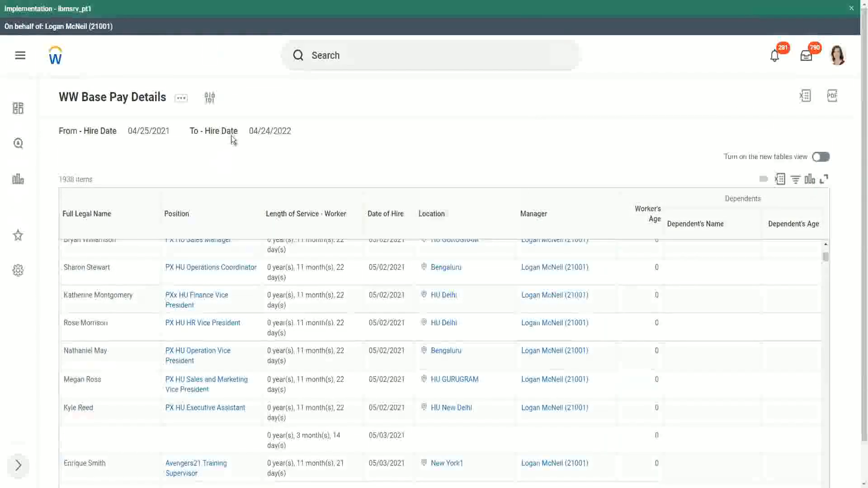
# - Rerun the report with From - Hire Date 01/01/2000 and To - Hire Date 12/31/2000
pyautogui.click(210, 99)
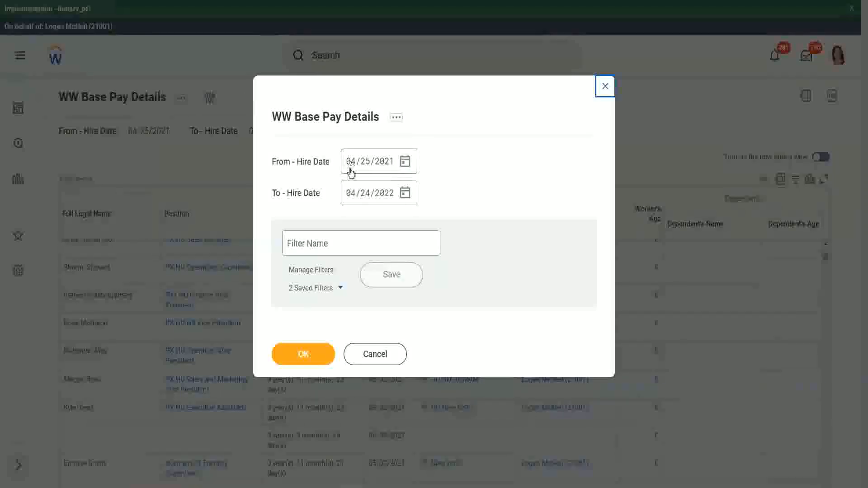
pyautogui.click(352, 167)
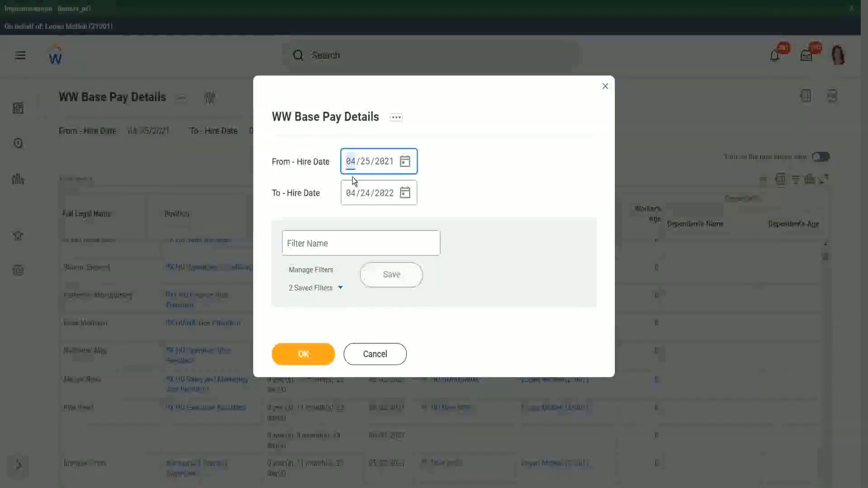
pyautogui.write('01/01/200')
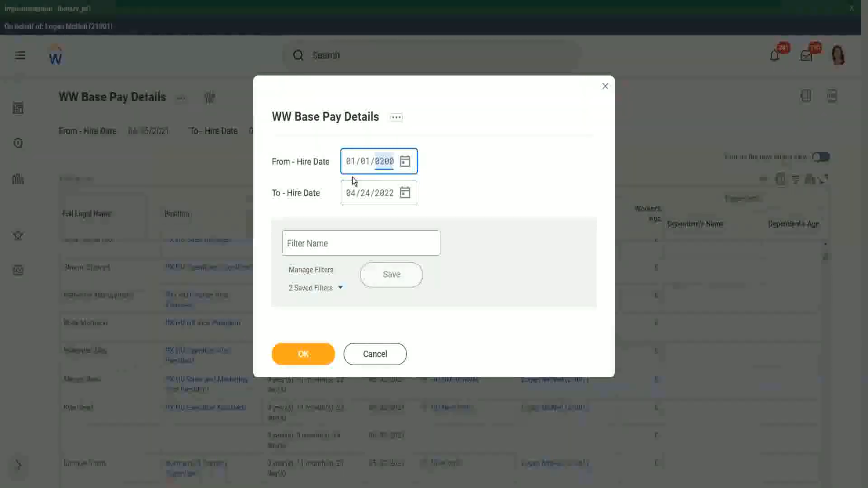
pyautogui.write('0')
pyautogui.press('Tab')
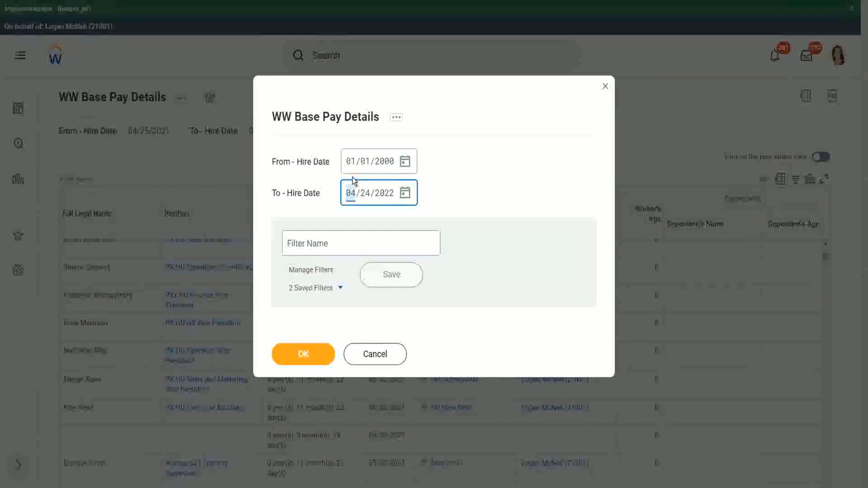
pyautogui.write('12312000')
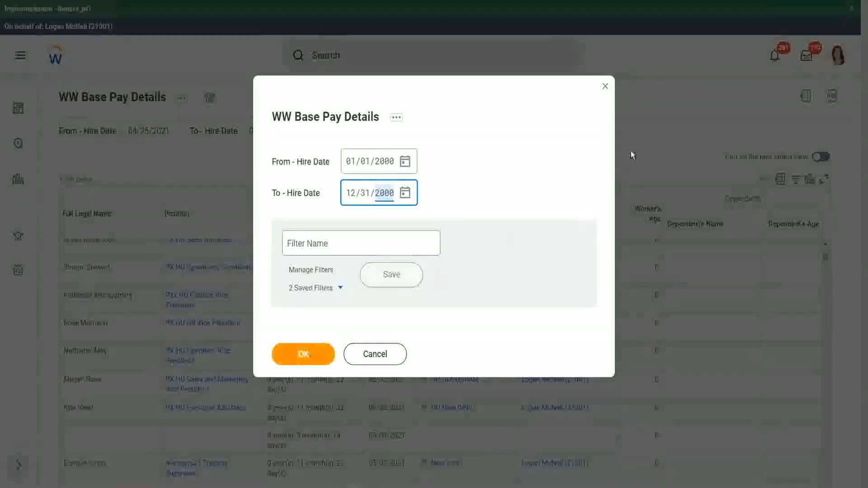
pyautogui.press('Return')
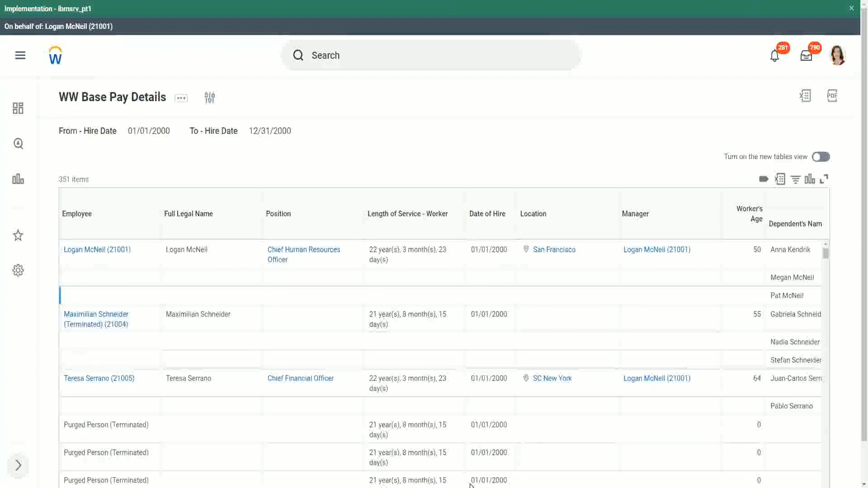
# - Compare the ages of each worker's dependents in the Dependents columns to identify the eldest one
pyautogui.scroll(-1, 857, 408)
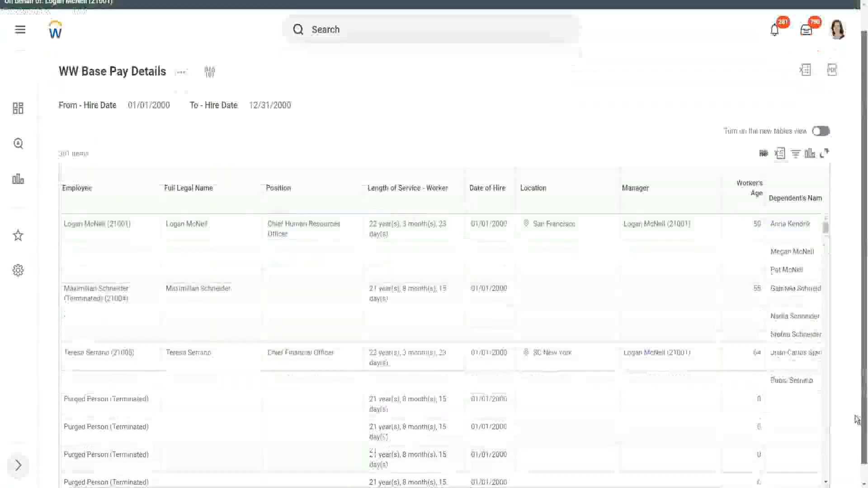
pyautogui.moveTo(652, 478); pyautogui.dragTo(782, 478)
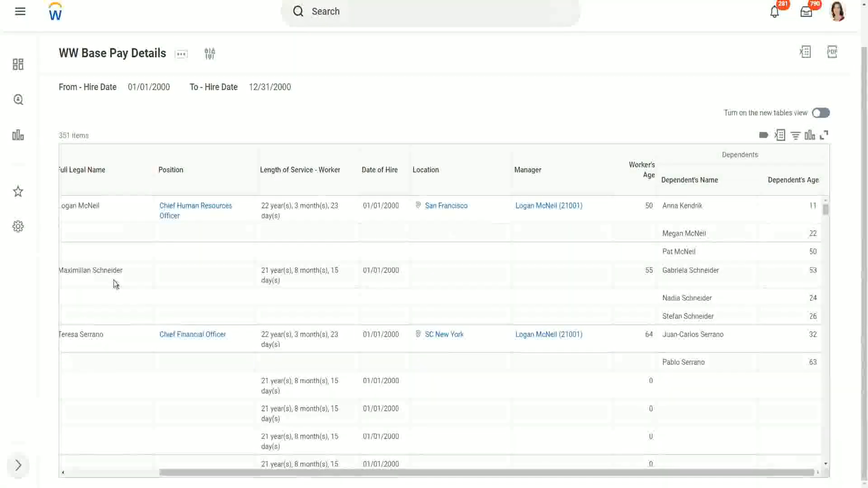
pyautogui.moveTo(72, 271); pyautogui.dragTo(138, 268)
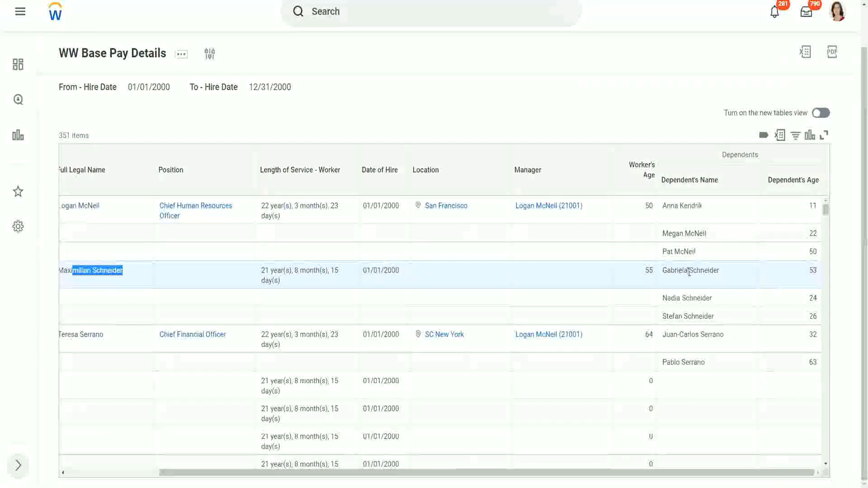
pyautogui.click(686, 294)
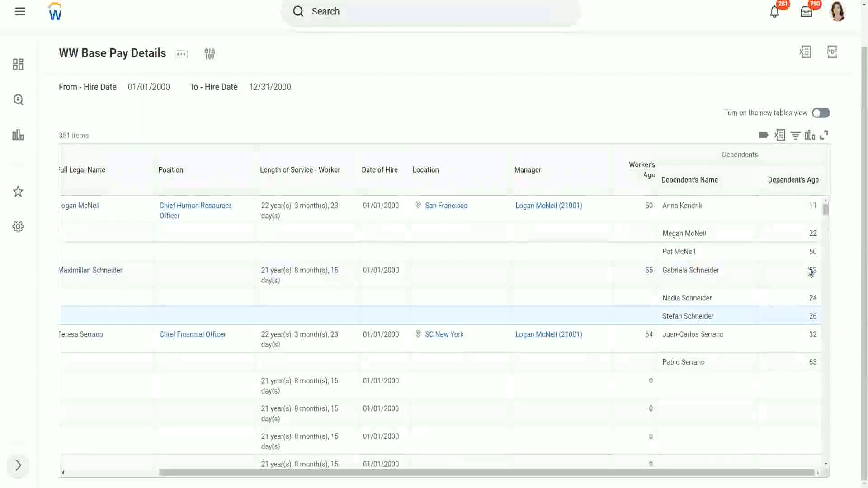
pyautogui.doubleClick(812, 298)
pyautogui.doubleClick(813, 316)
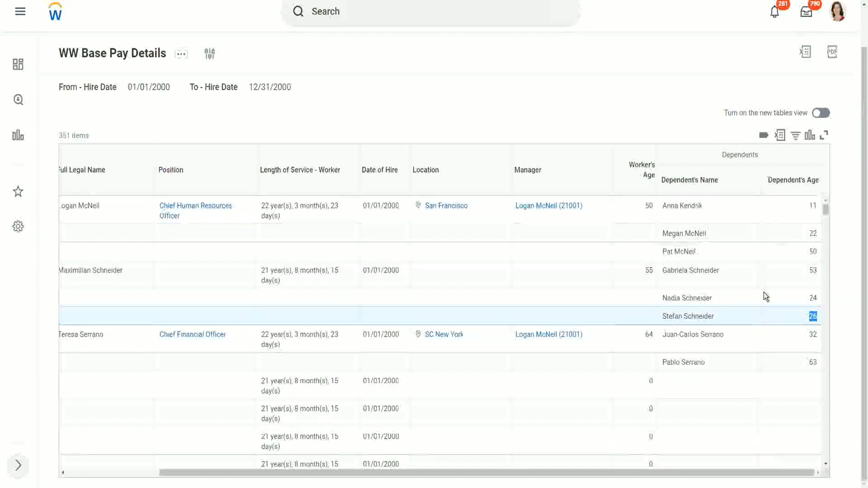
pyautogui.scroll(-3, 755, 292)
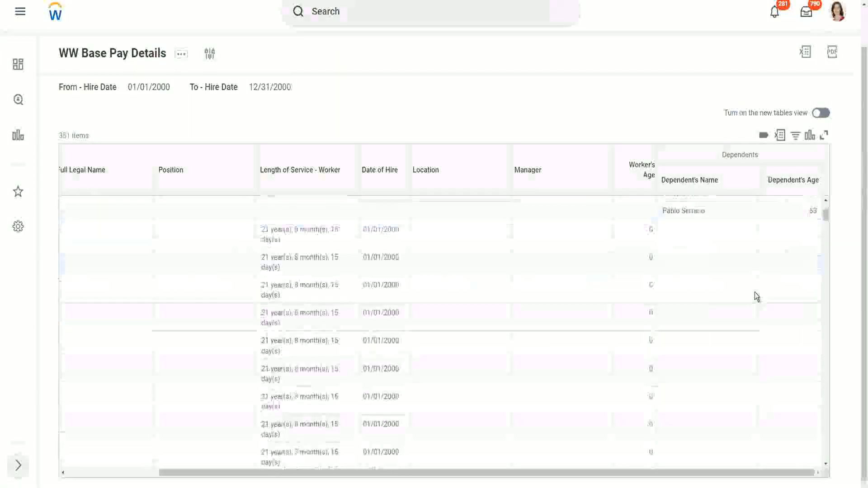
# - Review the dependent names and ages under each worker in the report to determine which dependent record is the eldest
pyautogui.scroll(-2, 755, 292)
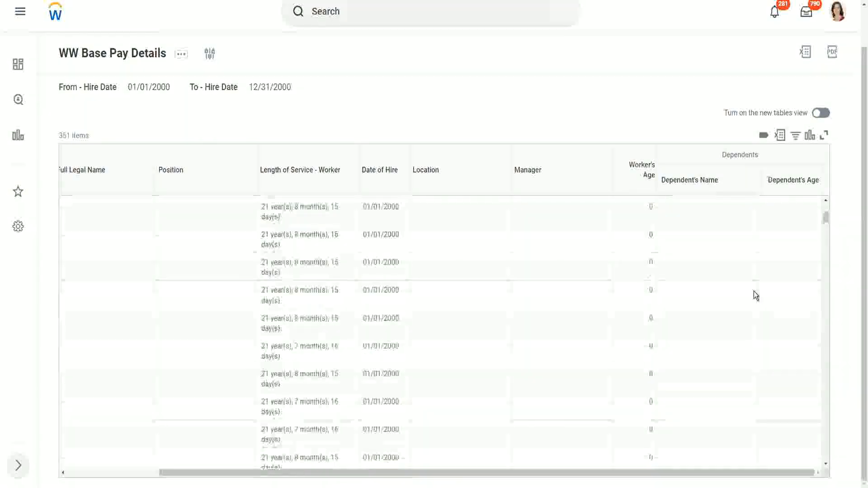
pyautogui.scroll(5, 753, 291)
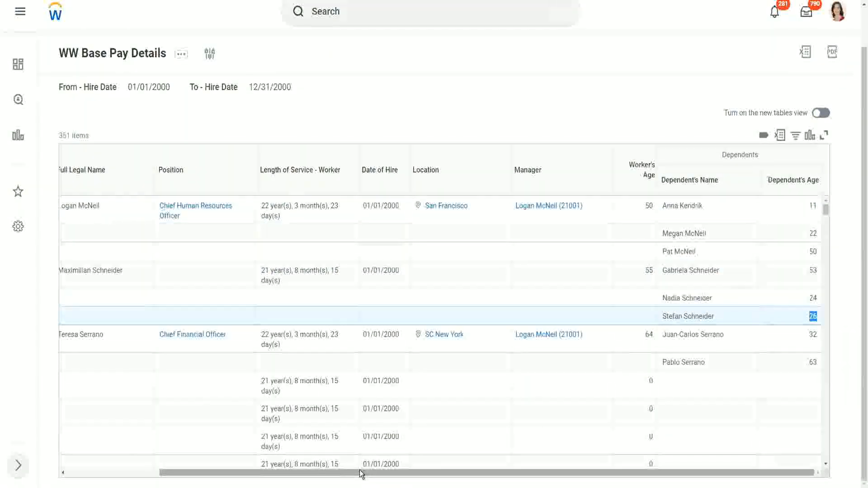
pyautogui.moveTo(361, 474); pyautogui.dragTo(397, 478)
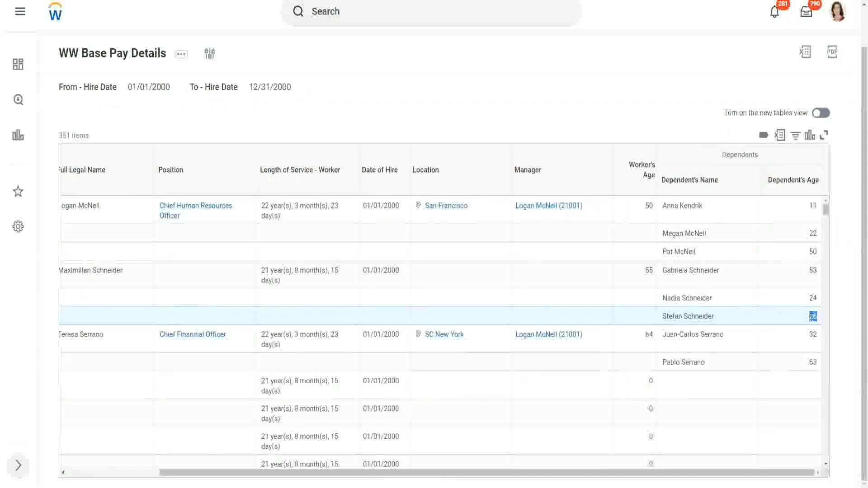
pyautogui.click(812, 317)
pyautogui.moveTo(810, 316); pyautogui.dragTo(809, 315)
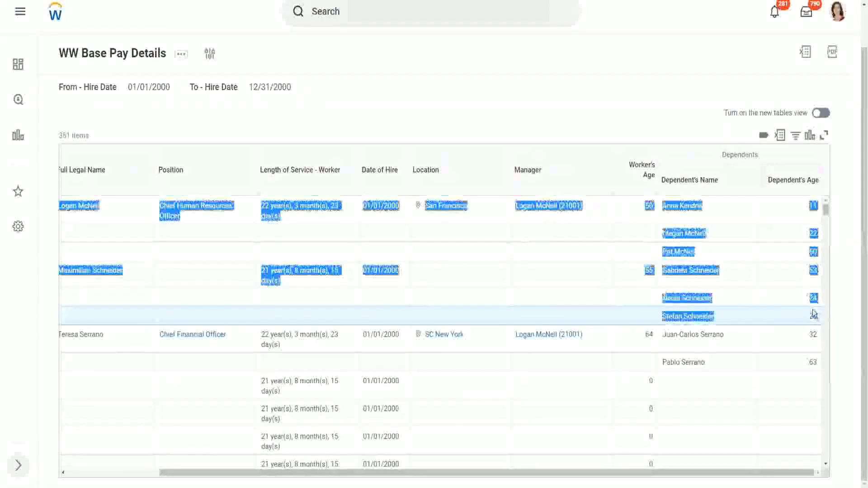
pyautogui.click(789, 302)
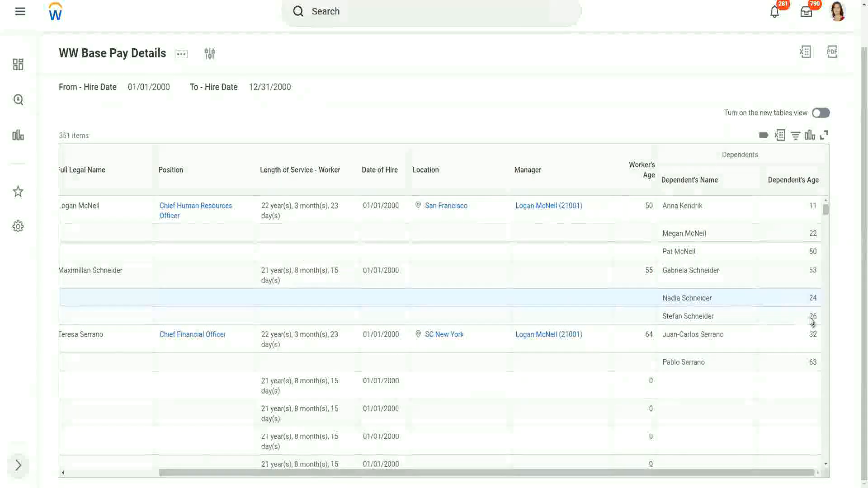
pyautogui.doubleClick(813, 317)
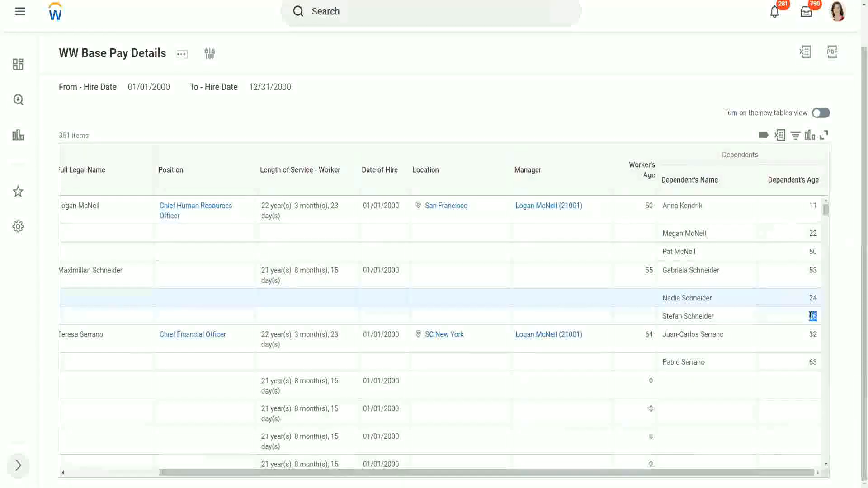
pyautogui.click(750, 321)
pyautogui.scroll(-1, 748, 320)
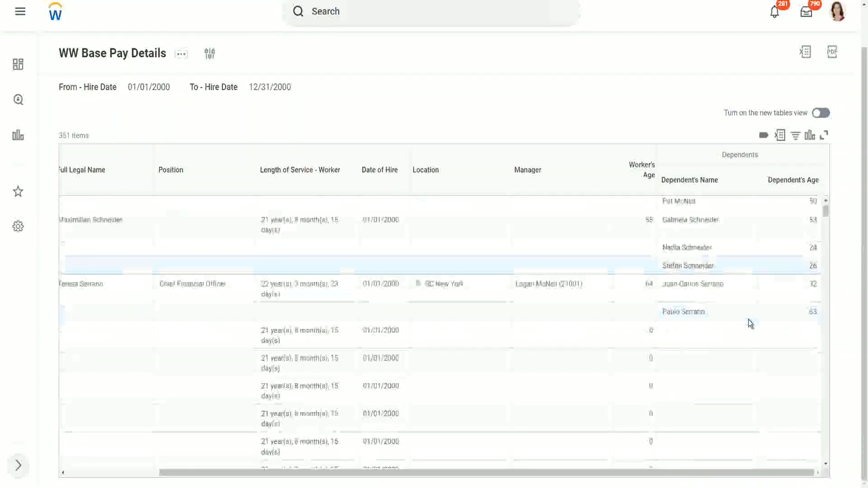
pyautogui.scroll(-2, 750, 324)
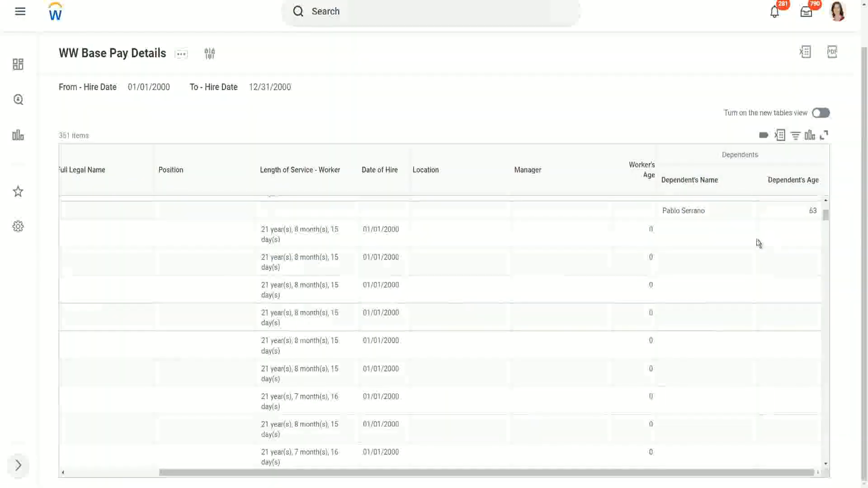
pyautogui.scroll(3, 759, 243)
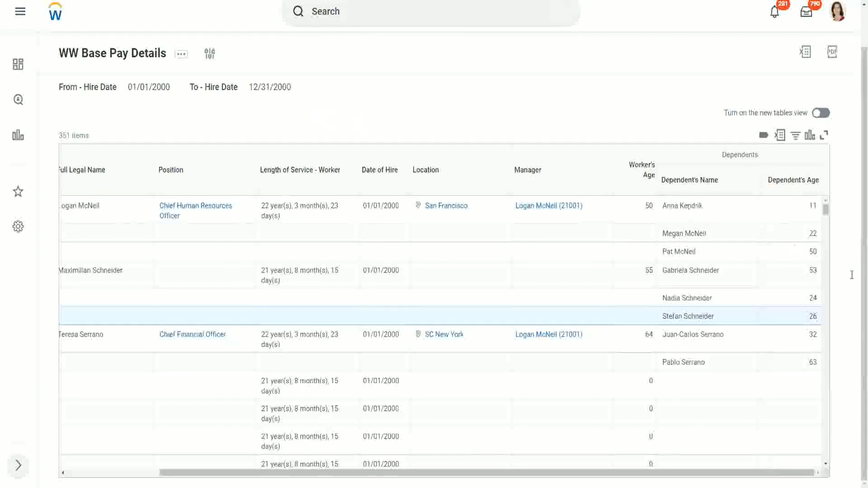
pyautogui.click(665, 204)
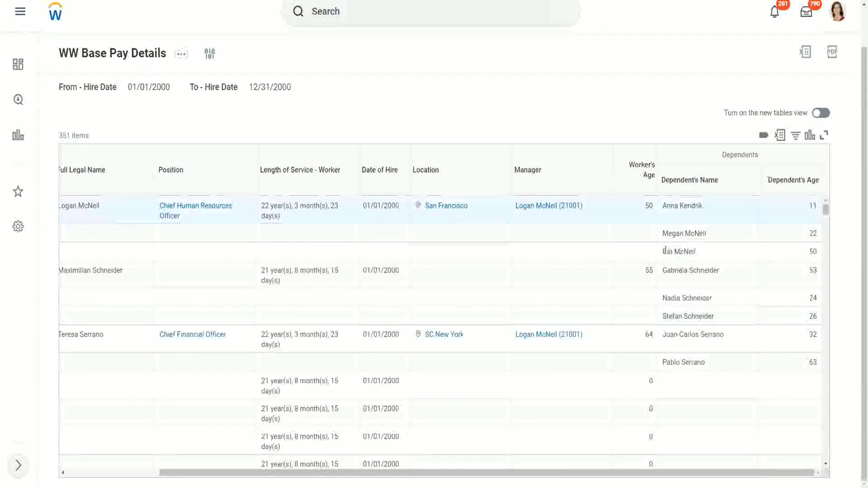
pyautogui.tripleClick(700, 252)
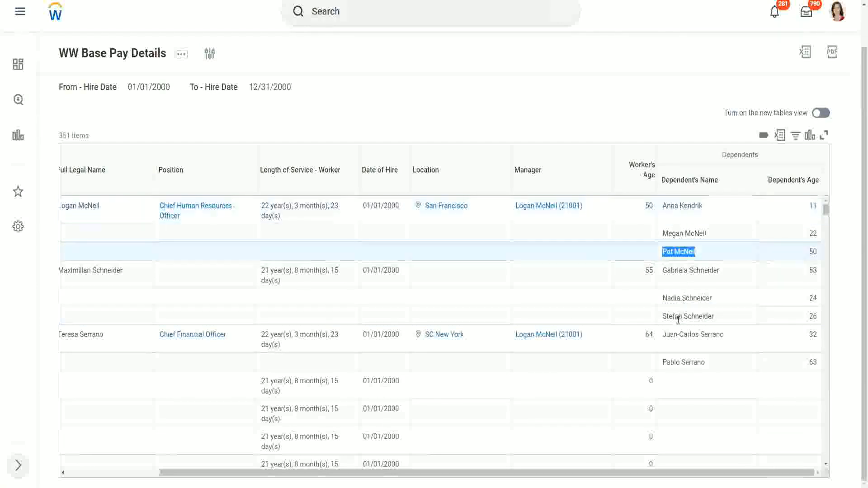
pyautogui.click(721, 361)
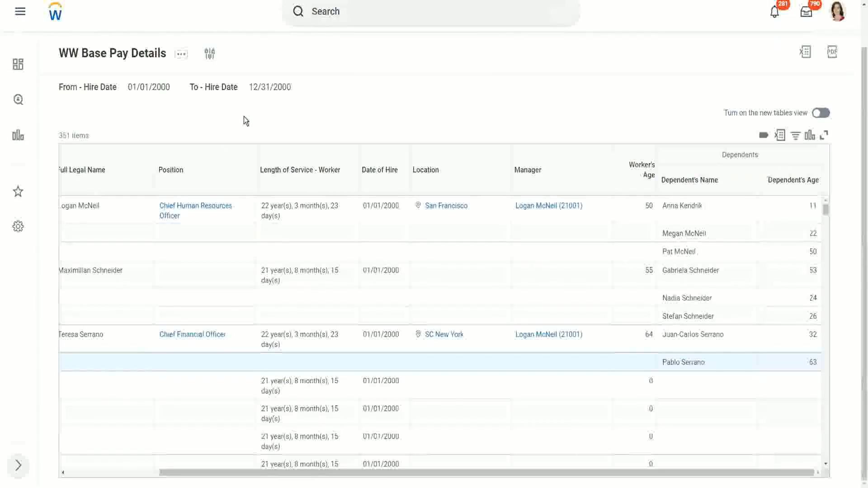
# - Duplicate the report's browser tab and open the Create Calculated Field task in the copy by searching for "create calc field"
pyautogui.rightClick(149, 1)
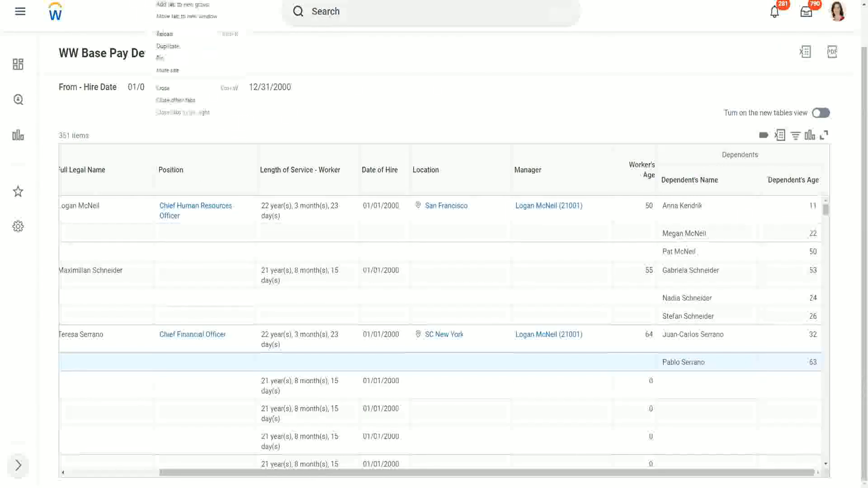
pyautogui.click(177, 46)
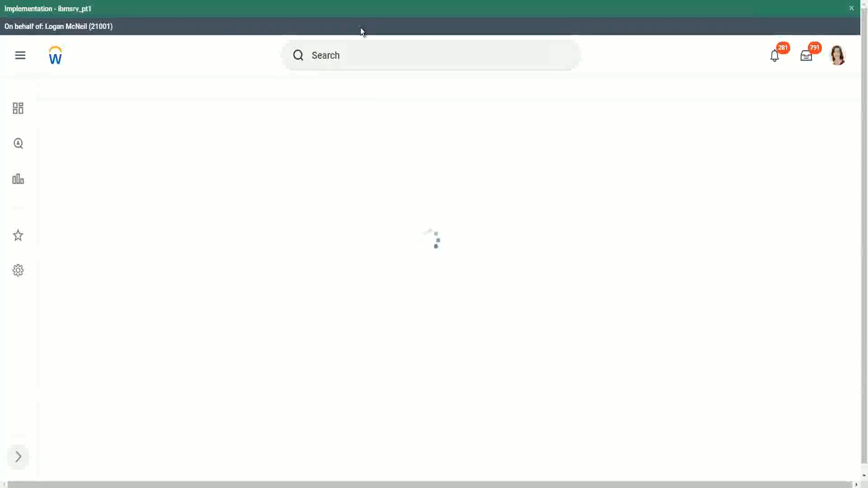
pyautogui.click(362, 57)
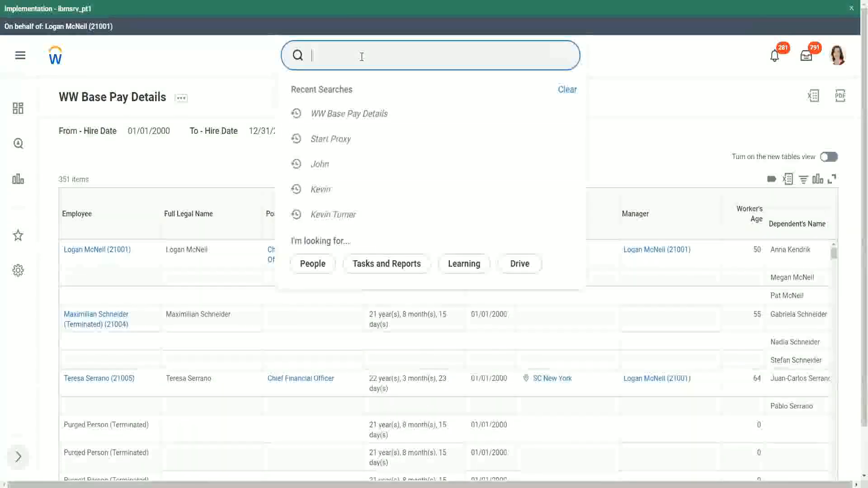
pyautogui.write('create calc ')
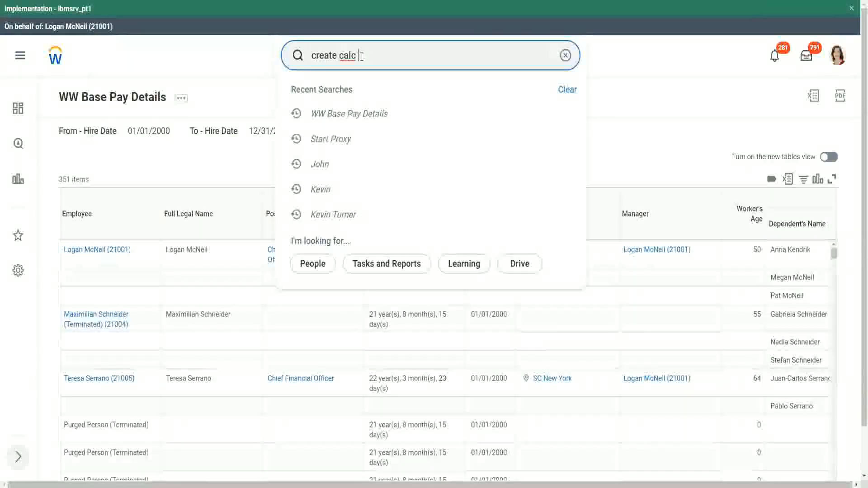
pyautogui.write('field')
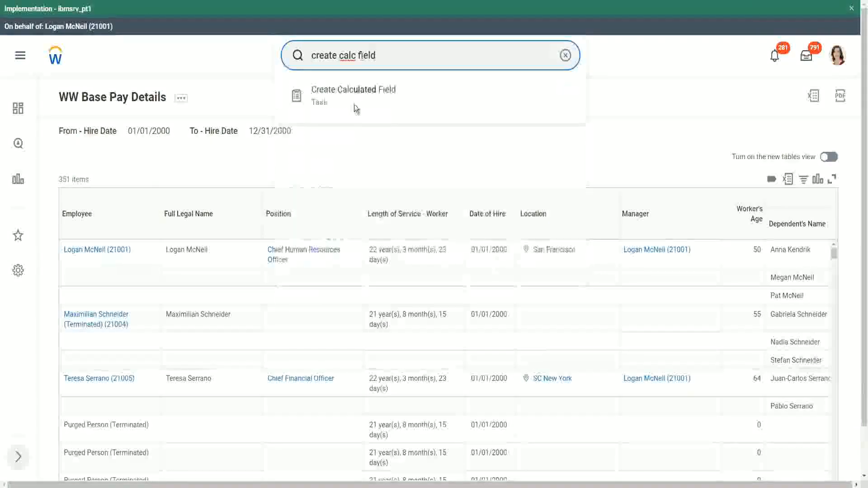
pyautogui.click(354, 101)
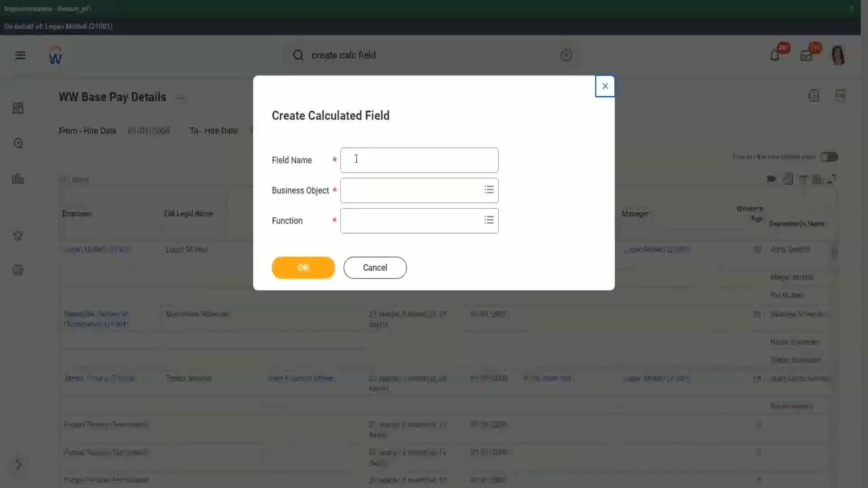
# - Name the calculated field CF-WW-ESI-Eldest Dependent and set its business object to Worker
pyautogui.click(356, 159)
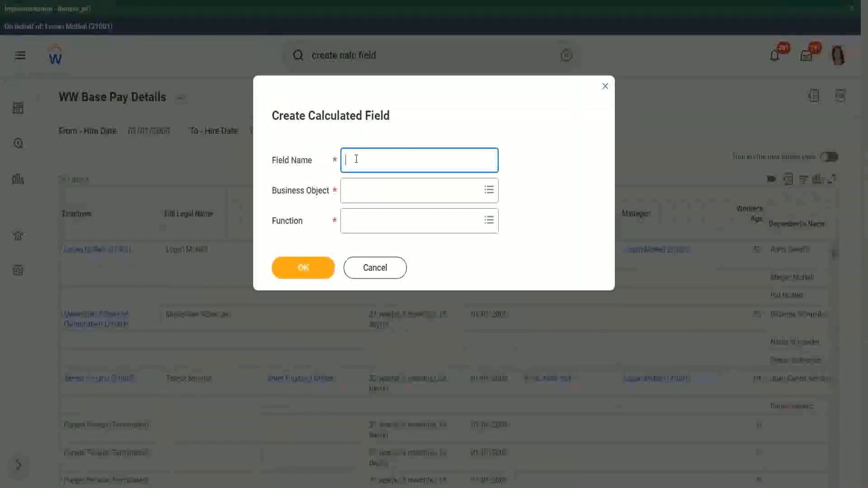
pyautogui.write('CF-WW-ESI-')
pyautogui.write('Eldest Dependent')
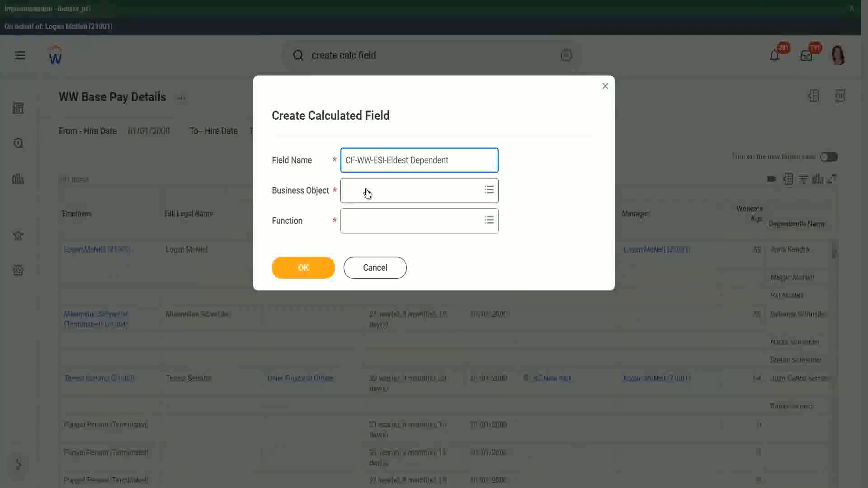
pyautogui.click(367, 193)
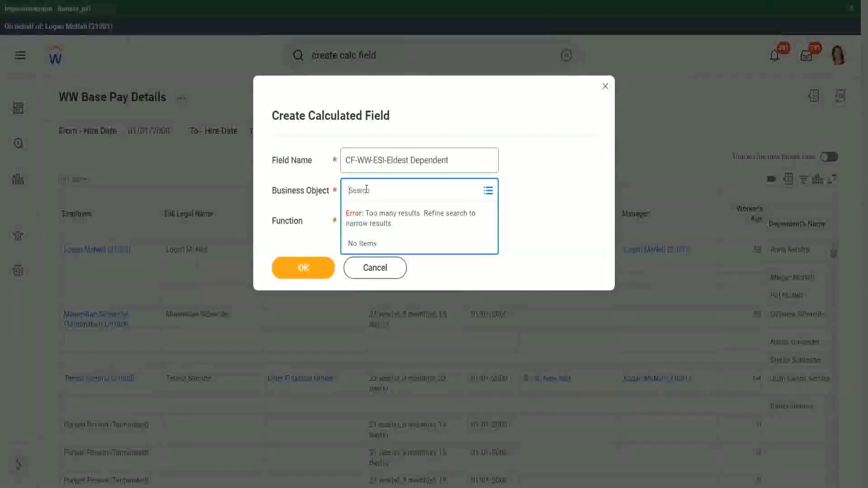
pyautogui.write('worker')
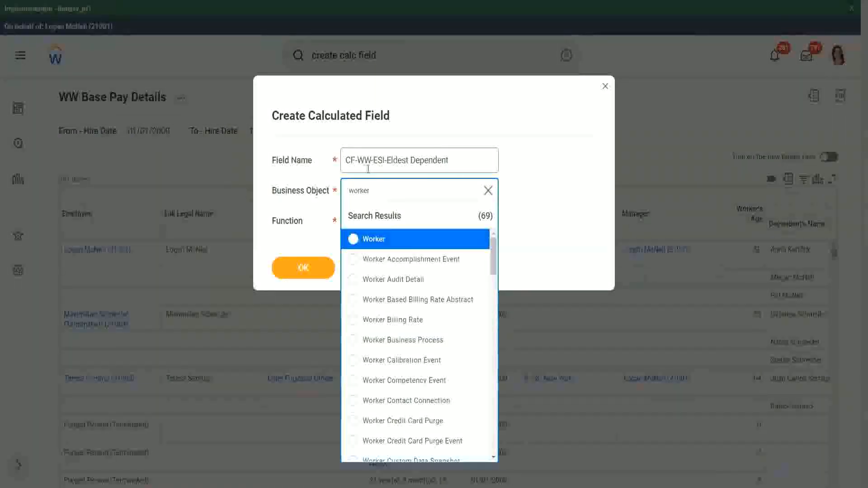
pyautogui.click(409, 239)
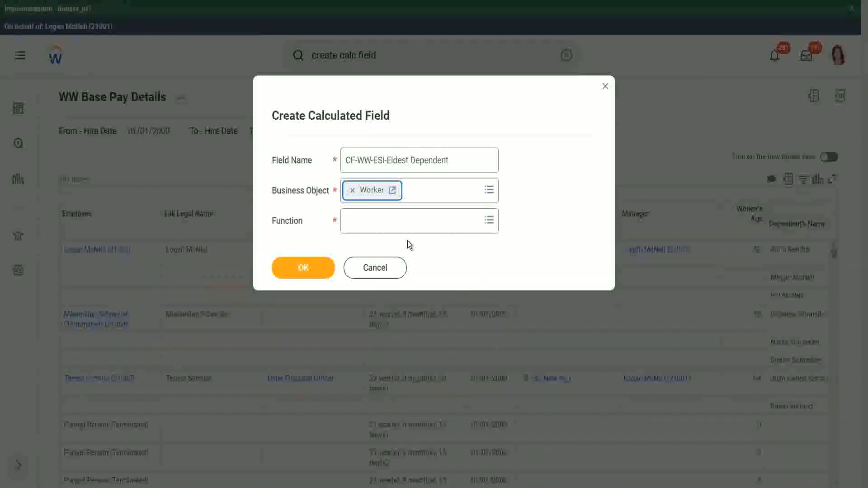
# - Set the calculated field's function to Extract Single Instance and continue to its calculation settings
pyautogui.click(369, 224)
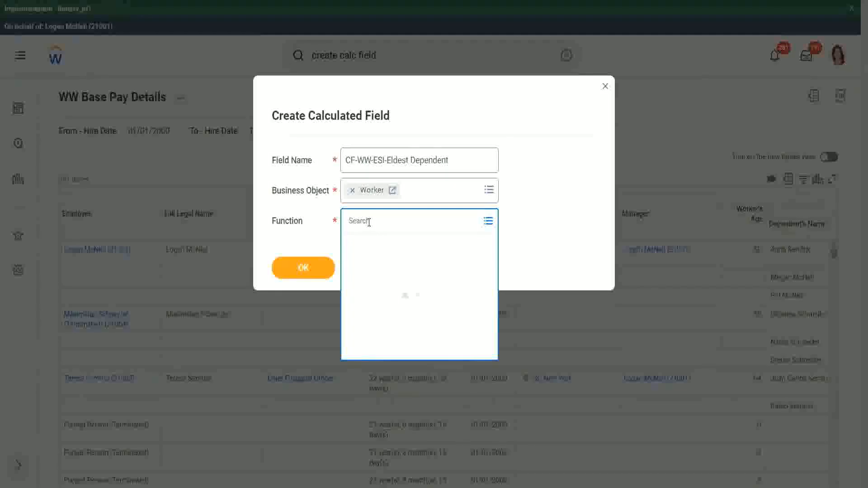
pyautogui.write('esi')
pyautogui.press('Return')
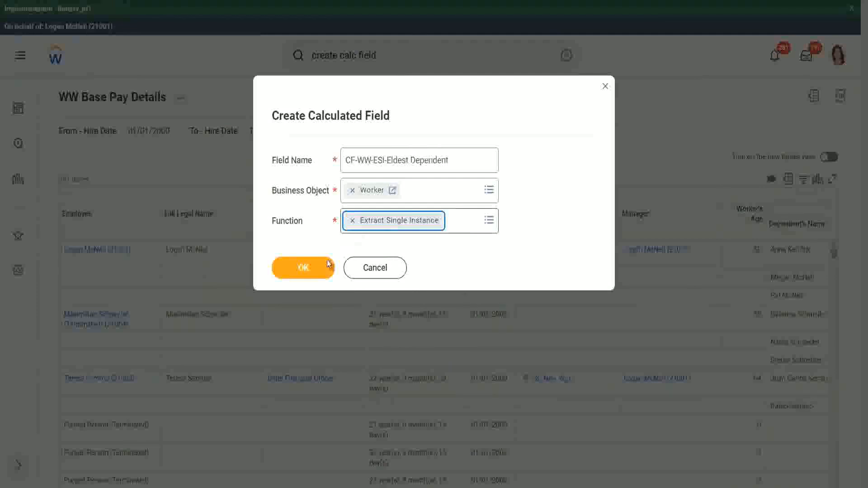
pyautogui.click(302, 268)
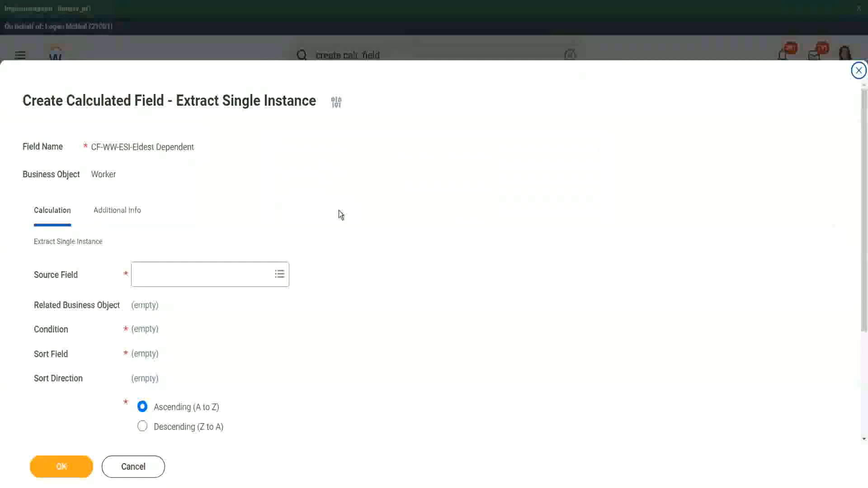
# - Set the calculation's source field to Dependents and check the Related Business Object it derives
pyautogui.scroll(-3, 339, 213)
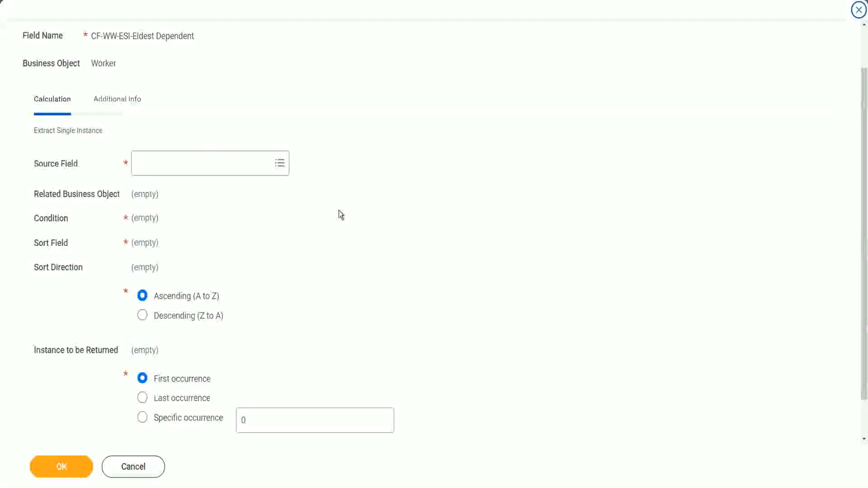
pyautogui.click(173, 162)
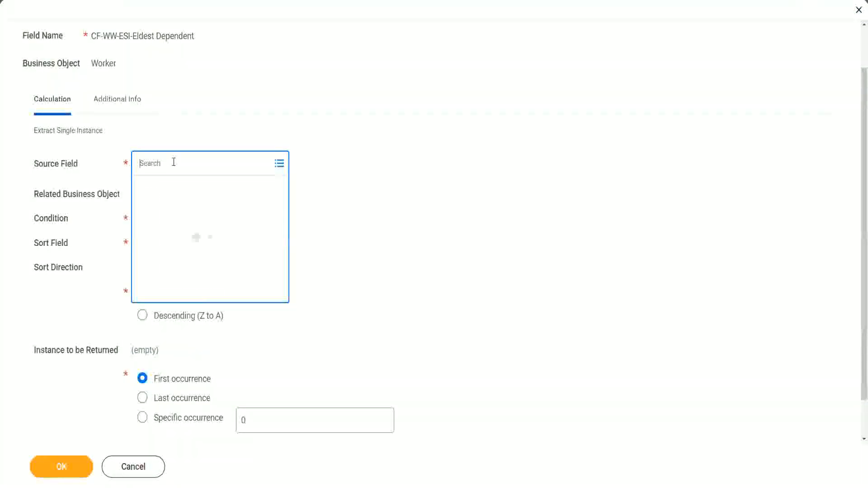
pyautogui.write('depemnd')
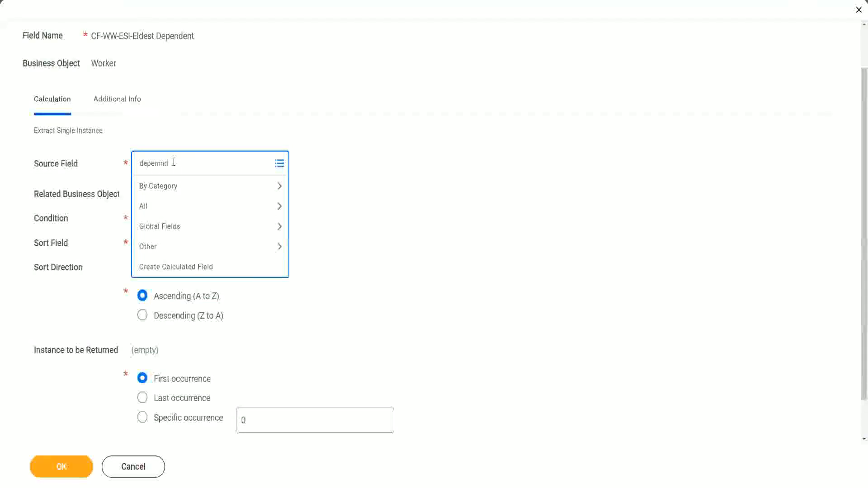
pyautogui.press('BackSpace')
pyautogui.press('BackSpace')
pyautogui.press('BackSpace')
pyautogui.write('ndent')
pyautogui.press('Return')
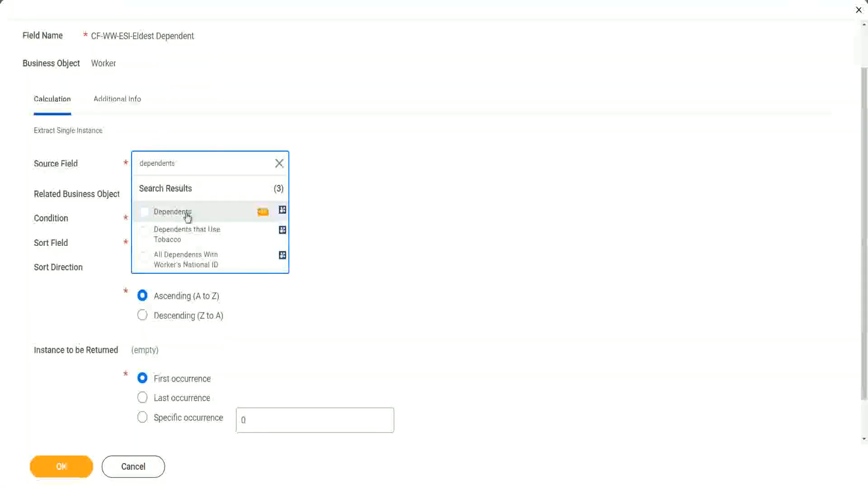
pyautogui.click(187, 215)
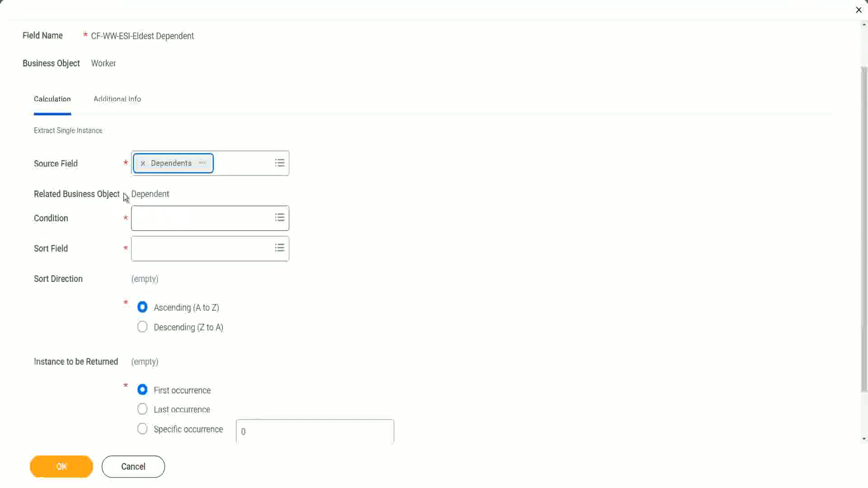
pyautogui.moveTo(131, 194); pyautogui.dragTo(172, 195)
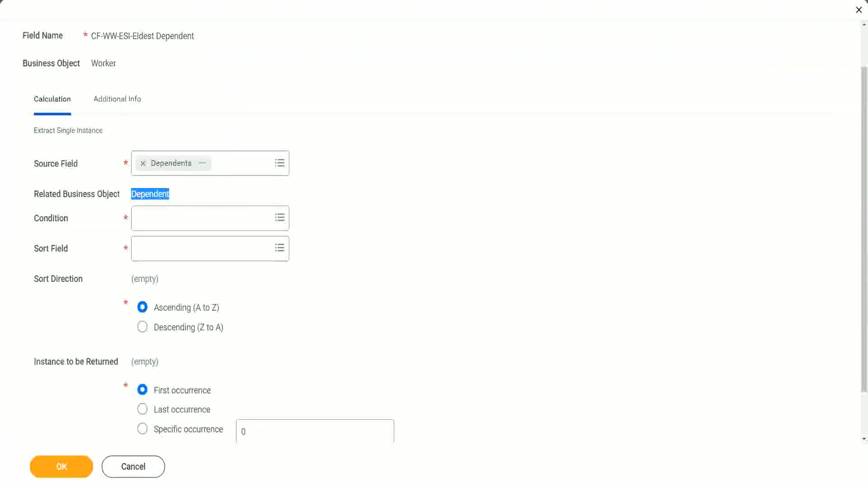
pyautogui.moveTo(28, 183); pyautogui.dragTo(189, 205)
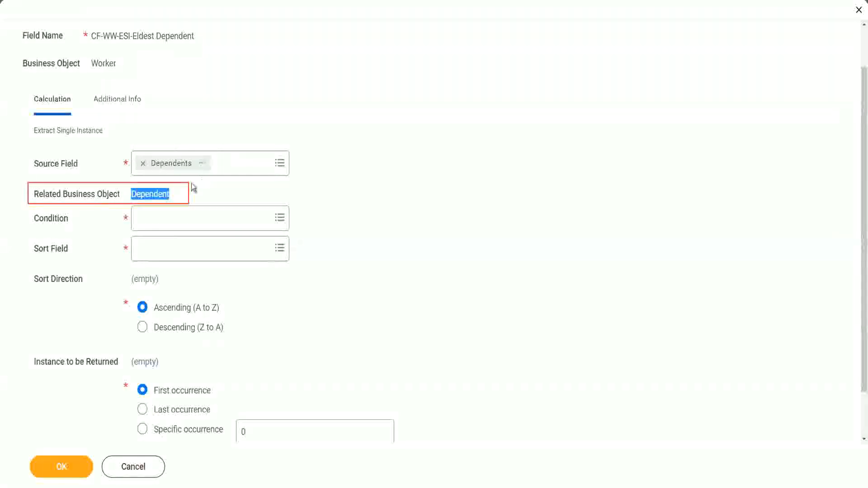
pyautogui.click(150, 195)
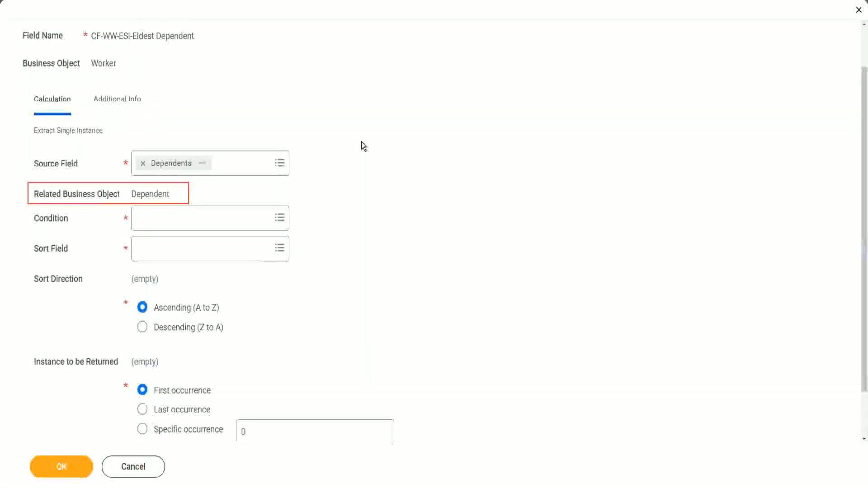
# - Set the calculation's condition to Is True and check that field's business object and description in its details
pyautogui.click(165, 219)
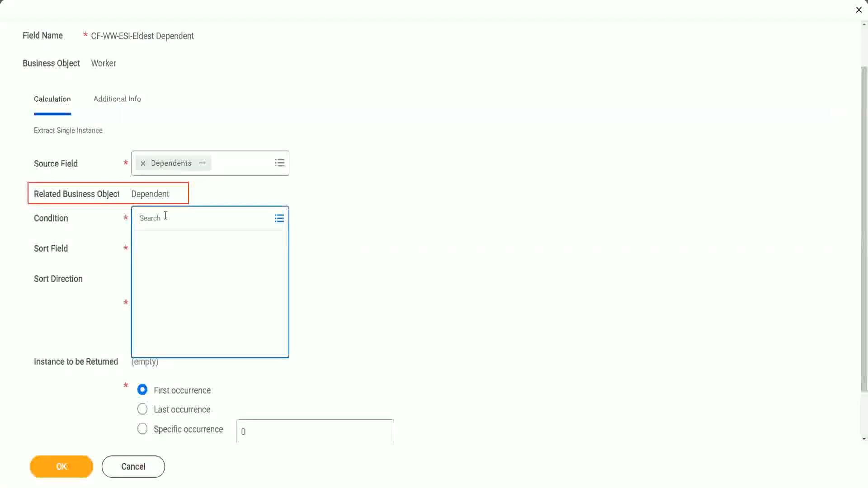
pyautogui.write('is ')
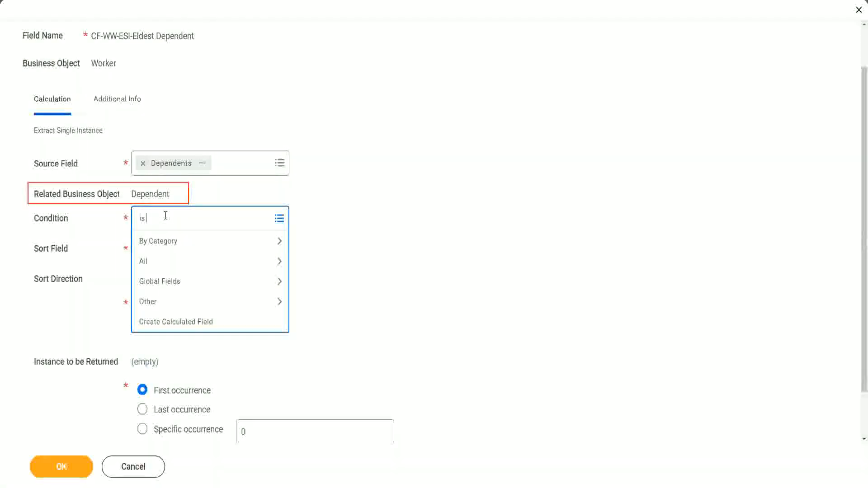
pyautogui.write('true')
pyautogui.press('Return')
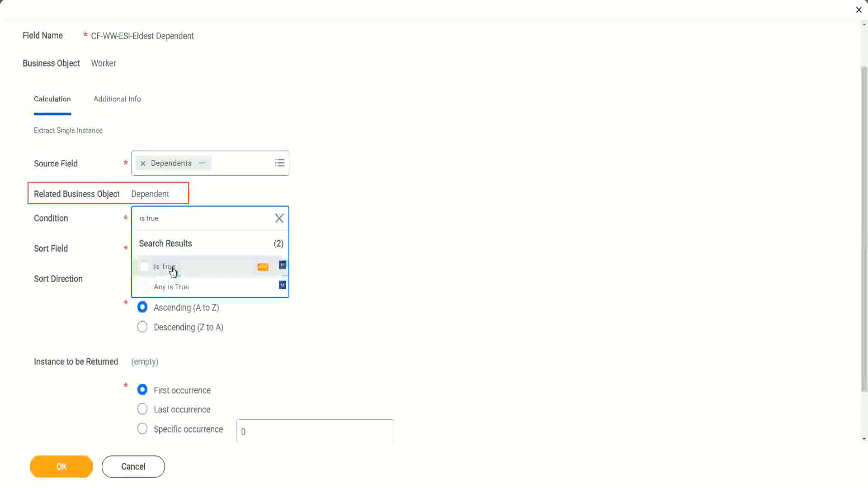
pyautogui.click(172, 270)
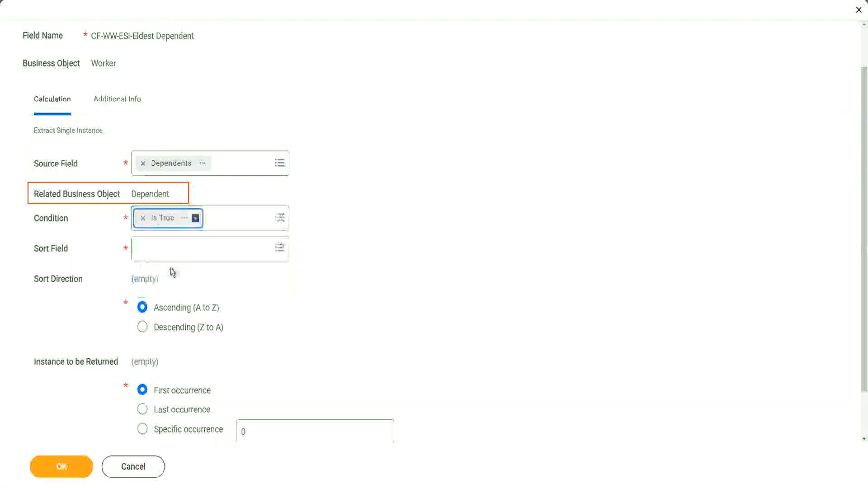
pyautogui.click(185, 221)
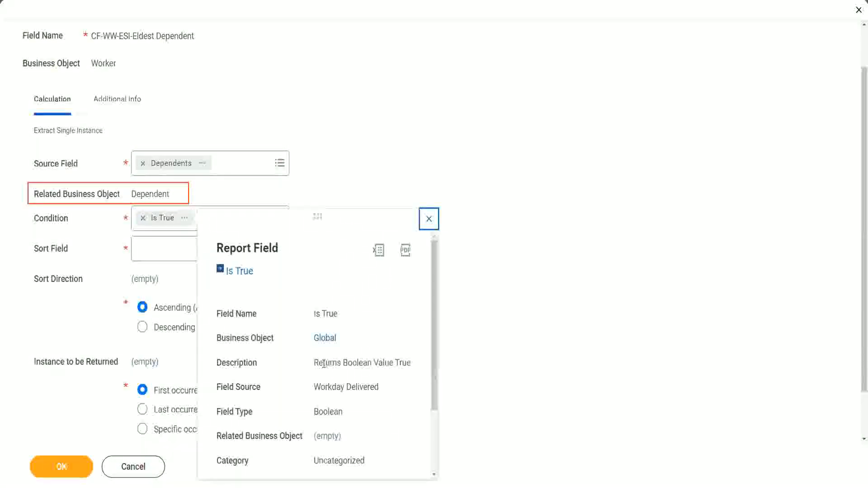
pyautogui.moveTo(316, 364); pyautogui.dragTo(334, 383)
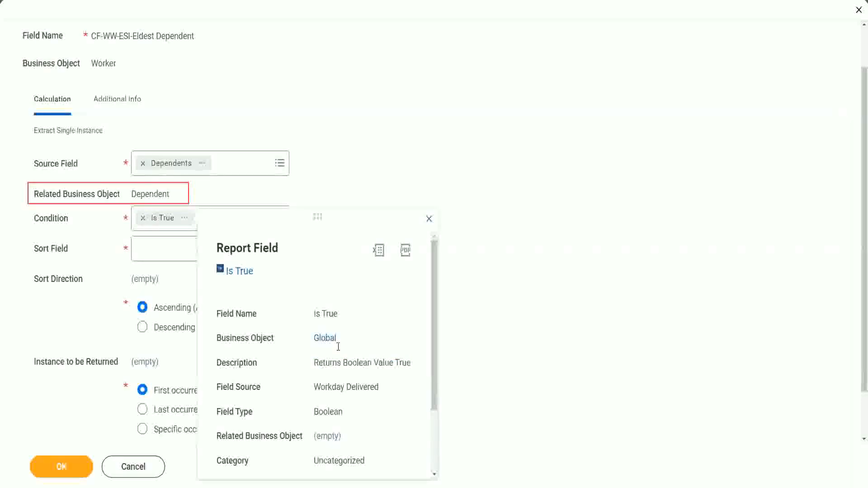
pyautogui.click(429, 222)
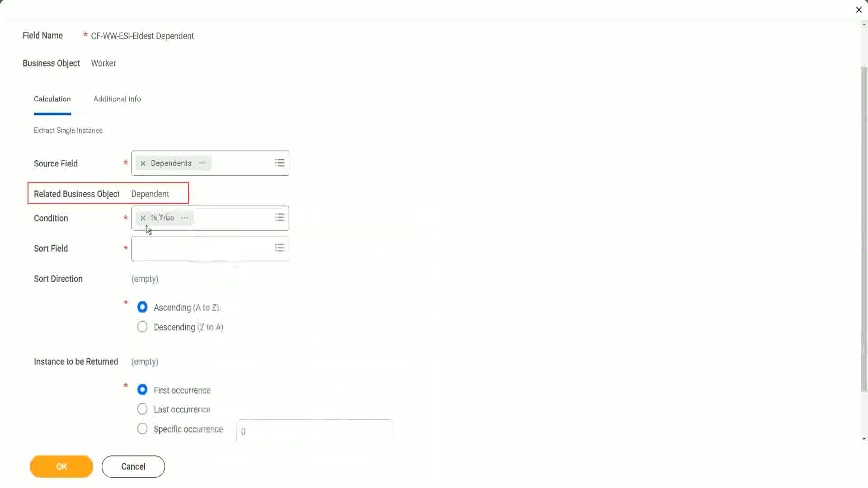
# - Set the calculation's sort field to Age
pyautogui.click(163, 254)
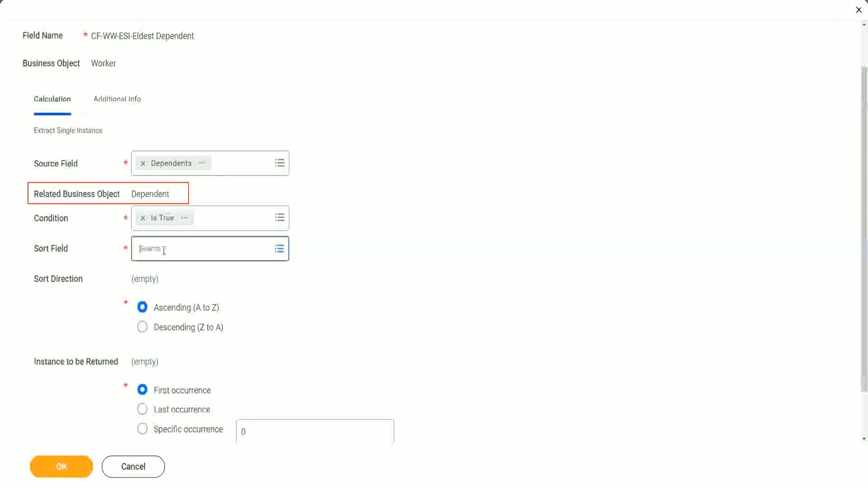
pyautogui.write('a')
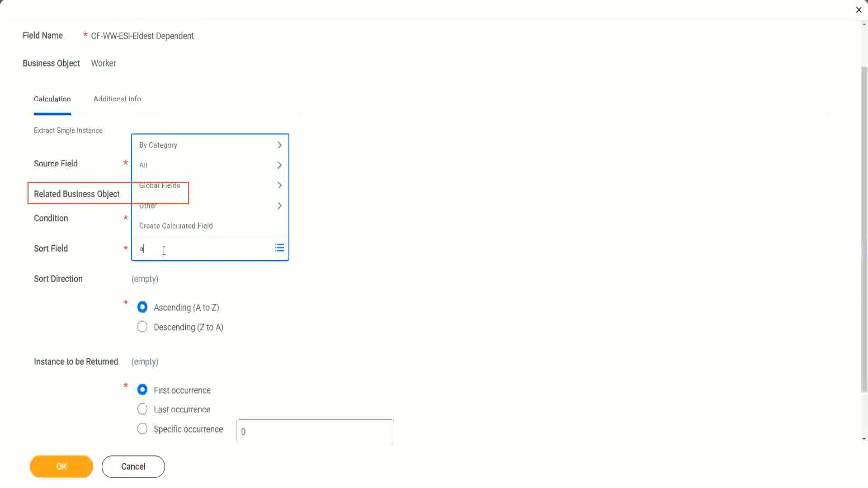
pyautogui.write('ge')
pyautogui.press('Return')
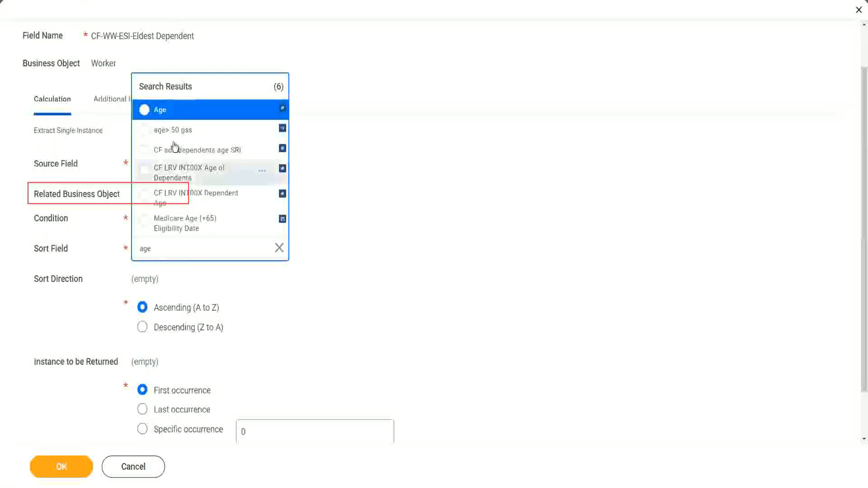
pyautogui.click(162, 116)
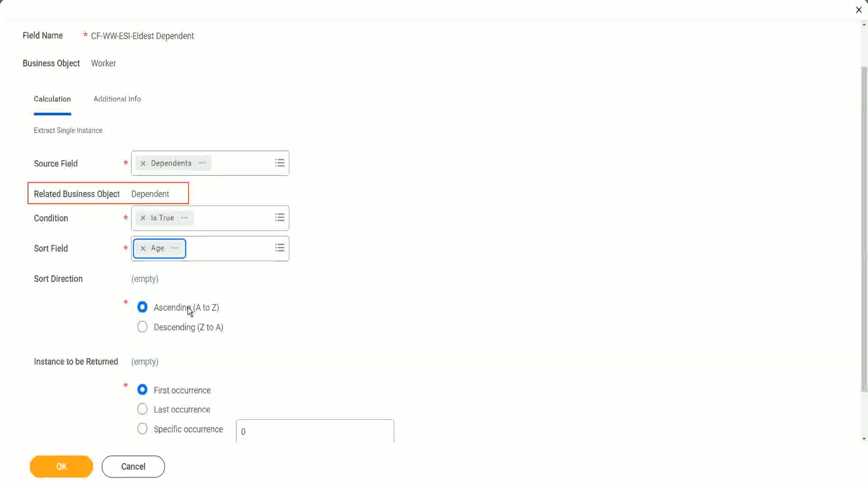
# - Set the sort direction to Descending (Z to A), save the calculated field and review its saved settings
pyautogui.click(189, 332)
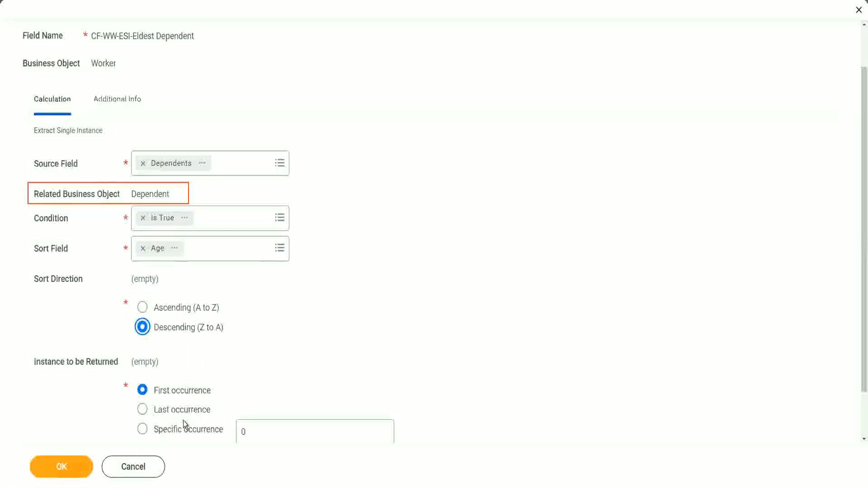
pyautogui.moveTo(184, 425)
pyautogui.click(63, 468)
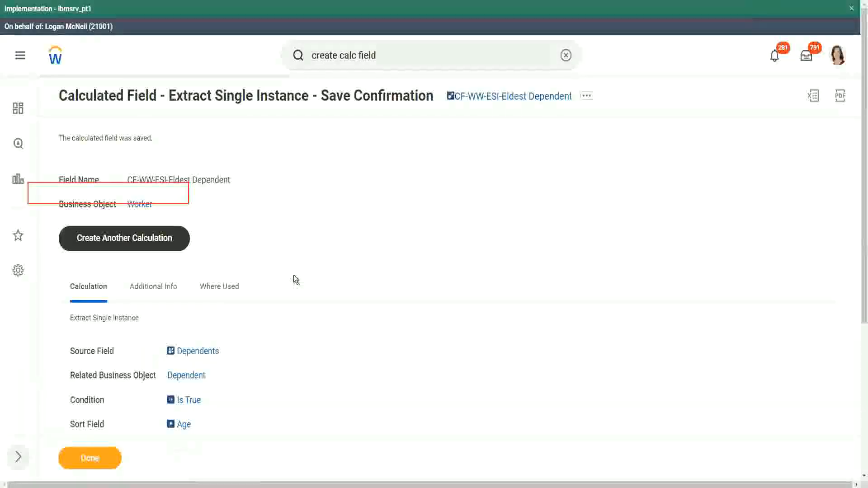
pyautogui.scroll(-2, 294, 275)
pyautogui.moveTo(183, 326)
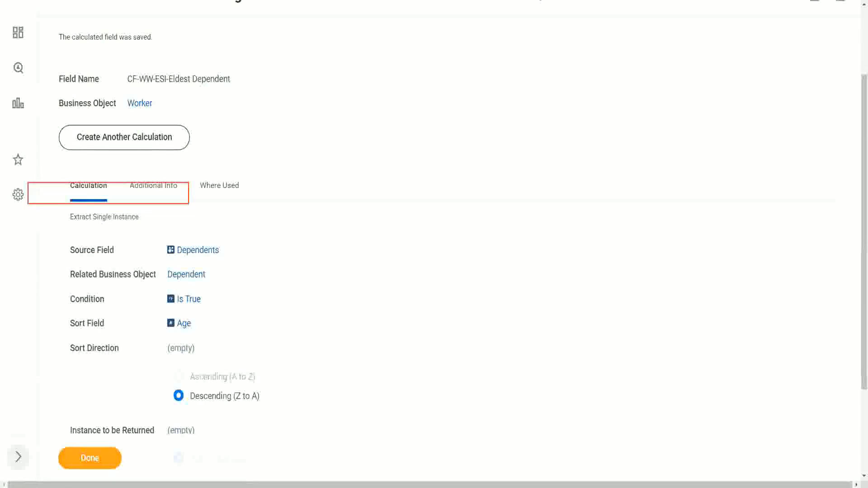
# - Switch to the text notes and reword the eldest-dependent question as "How to find the Eldest Dependent Child ??"
pyautogui.hotkey('alt', 'Tab')
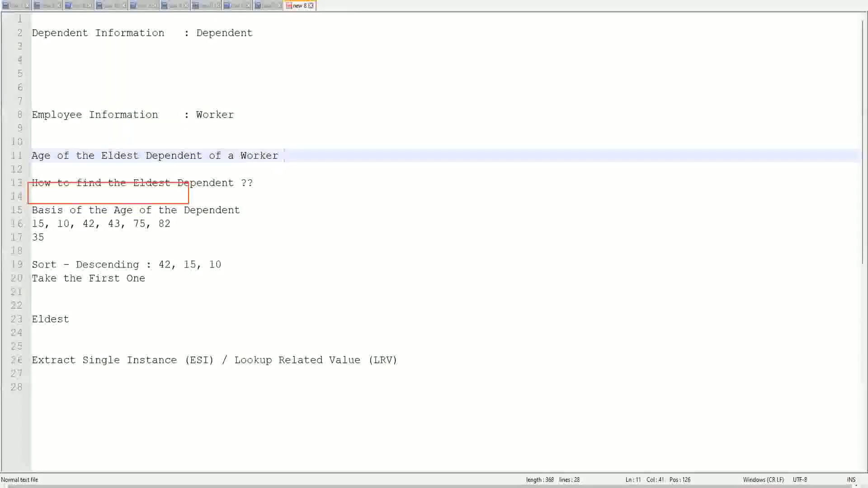
pyautogui.doubleClick(206, 183)
pyautogui.write('Child ')
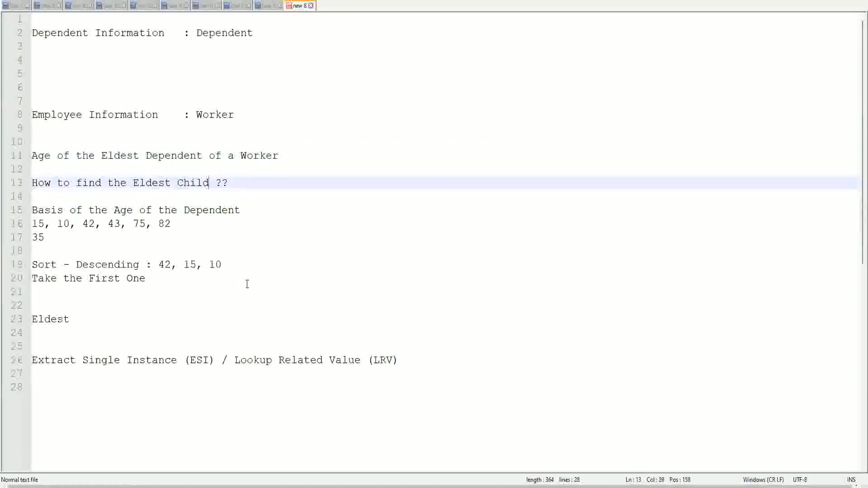
pyautogui.write('as a')
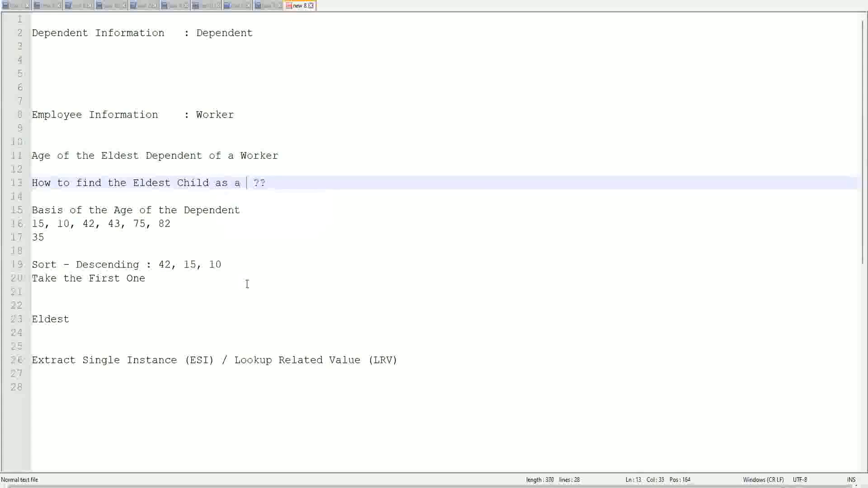
pyautogui.press('BackSpace')
pyautogui.press('BackSpace')
pyautogui.press('BackSpace')
pyautogui.press('BackSpace')
pyautogui.press('BackSpace')
pyautogui.press('BackSpace')
pyautogui.press('BackSpace')
pyautogui.press('BackSpace')
pyautogui.press('BackSpace')
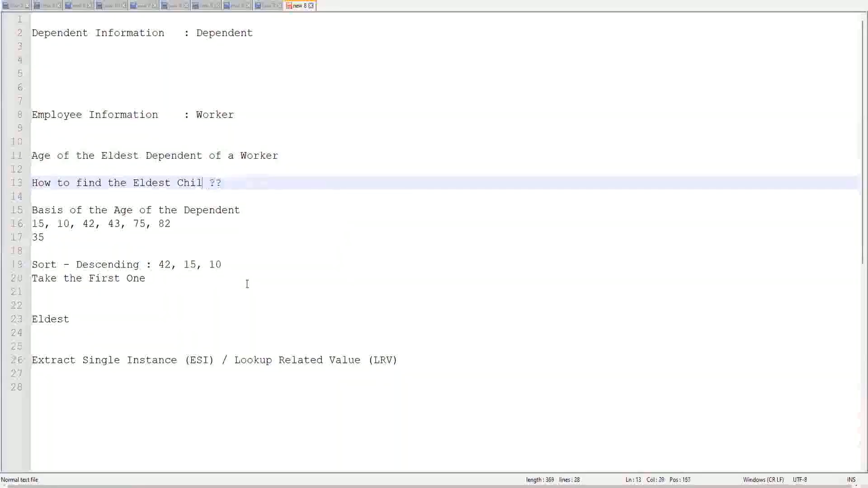
pyautogui.write('De')
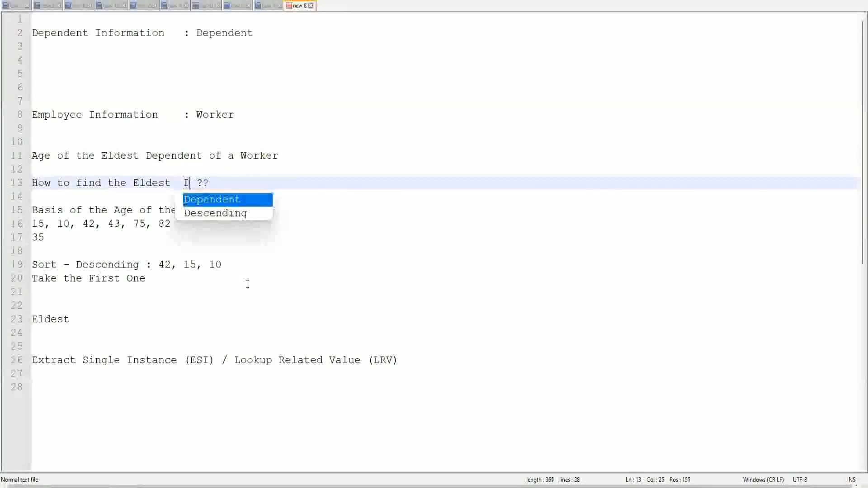
pyautogui.press('Return')
pyautogui.write('Child')
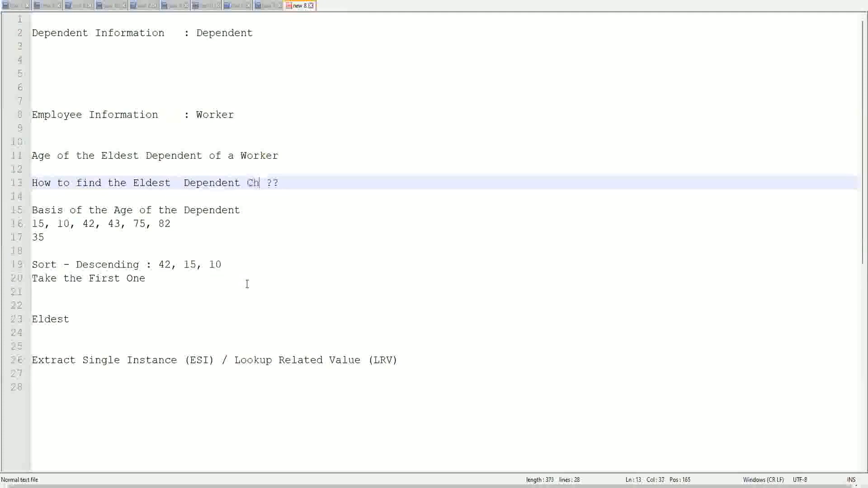
pyautogui.press('Right')
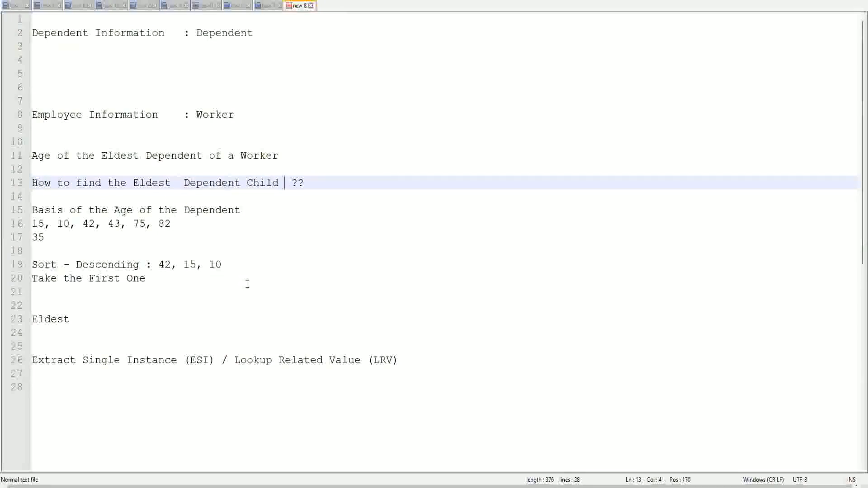
pyautogui.click(179, 189)
pyautogui.press('Delete')
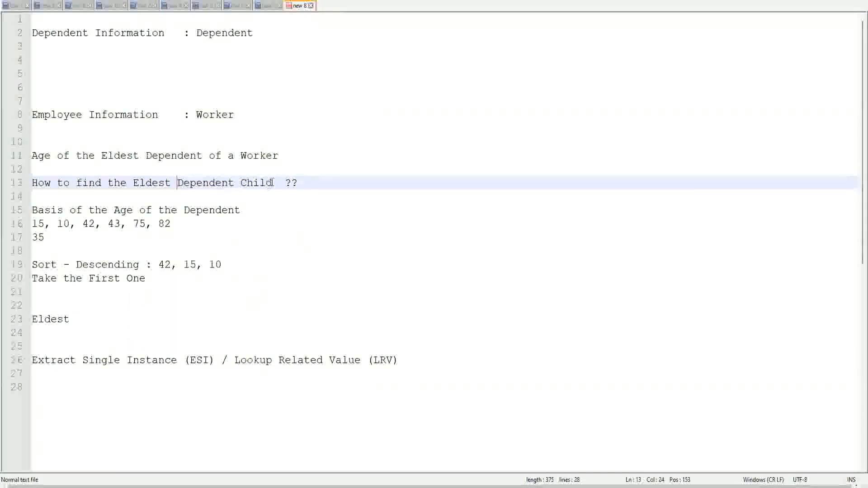
pyautogui.moveTo(177, 183); pyautogui.dragTo(273, 183)
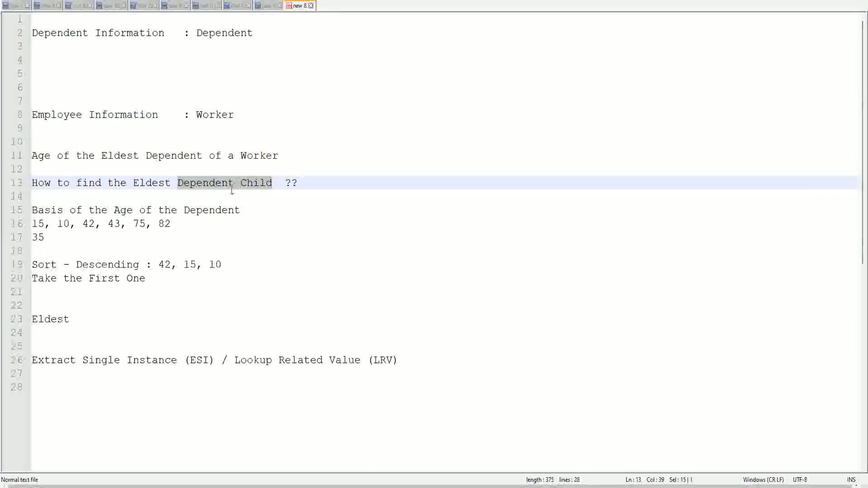
pyautogui.click(260, 187)
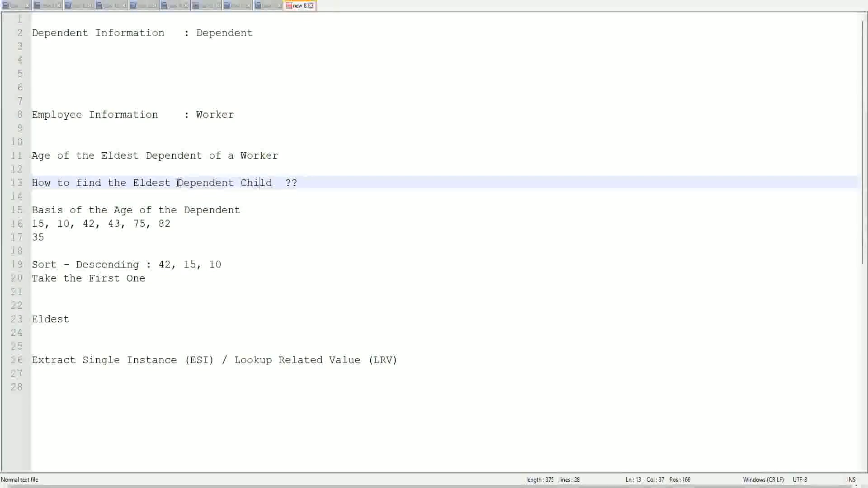
pyautogui.moveTo(177, 183); pyautogui.dragTo(272, 187)
pyautogui.click(265, 183)
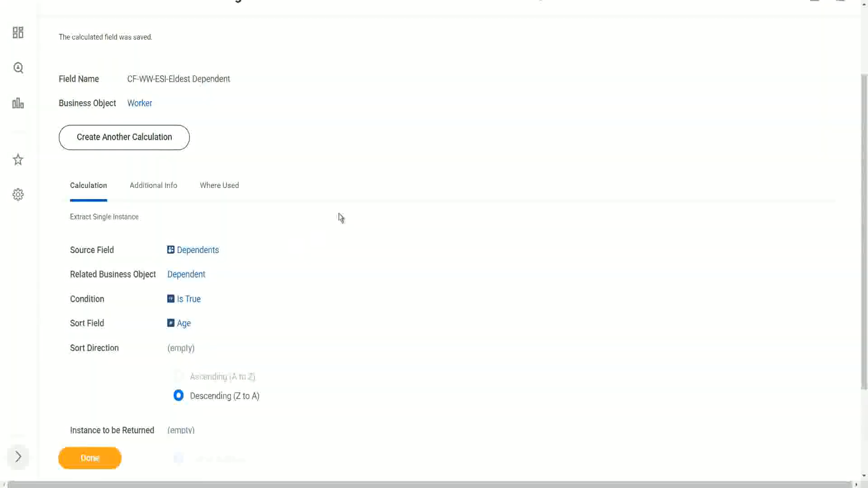
# - Open the saved eldest-dependent calculated field for editing and rename it CF-WW-ESI-Eldest Dependent Child
pyautogui.scroll(3, 340, 217)
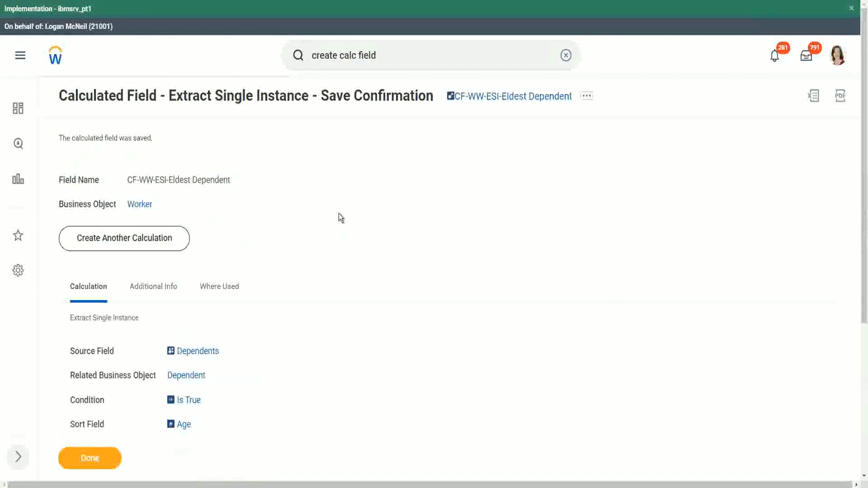
pyautogui.scroll(-1, 342, 215)
pyautogui.scroll(-1, 344, 220)
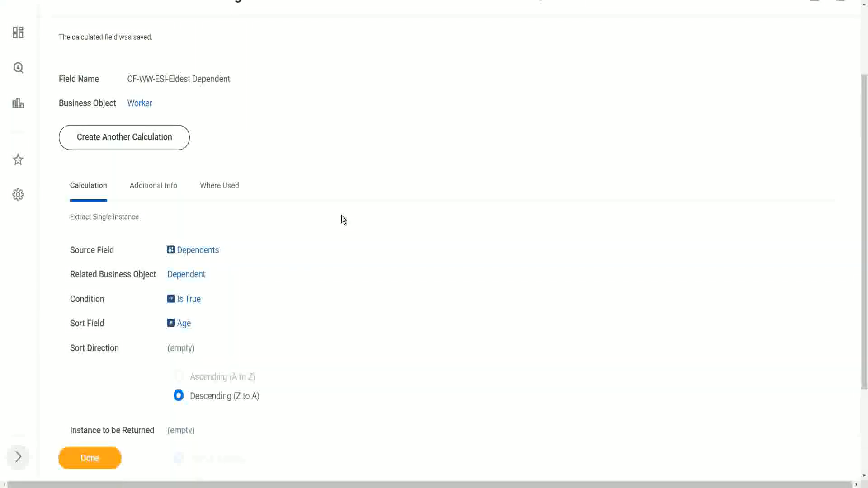
pyautogui.scroll(1, 342, 216)
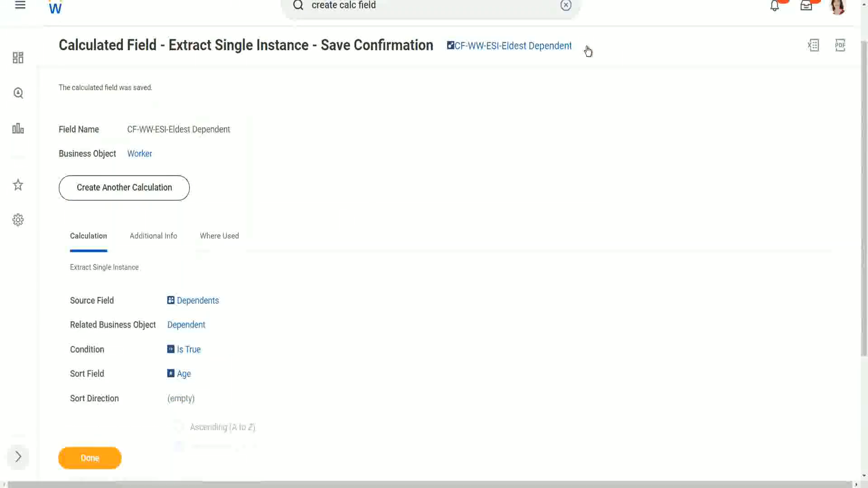
pyautogui.click(587, 61)
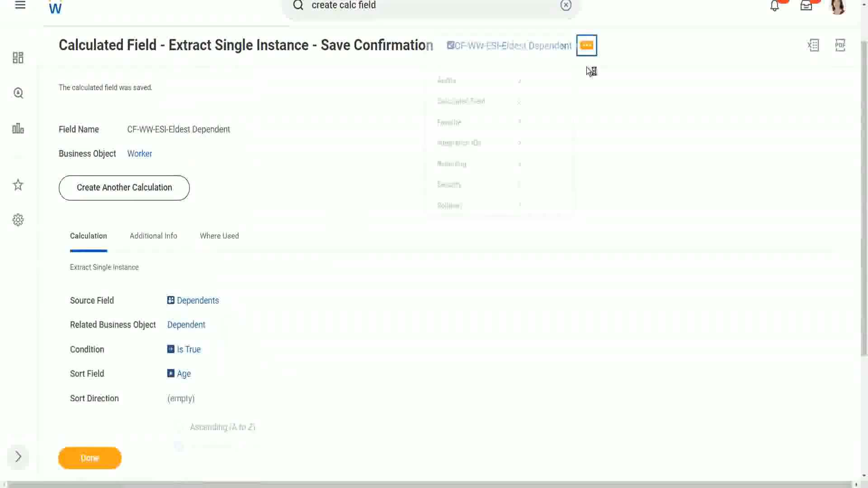
pyautogui.moveTo(466, 107)
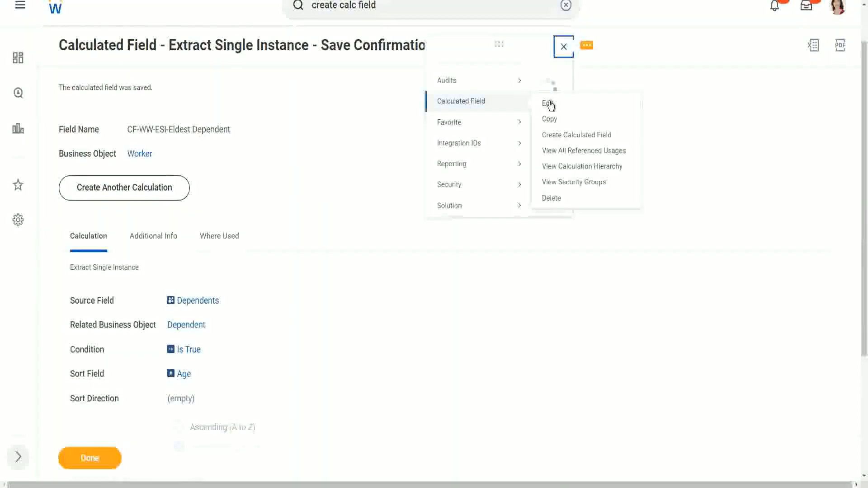
pyautogui.click(547, 104)
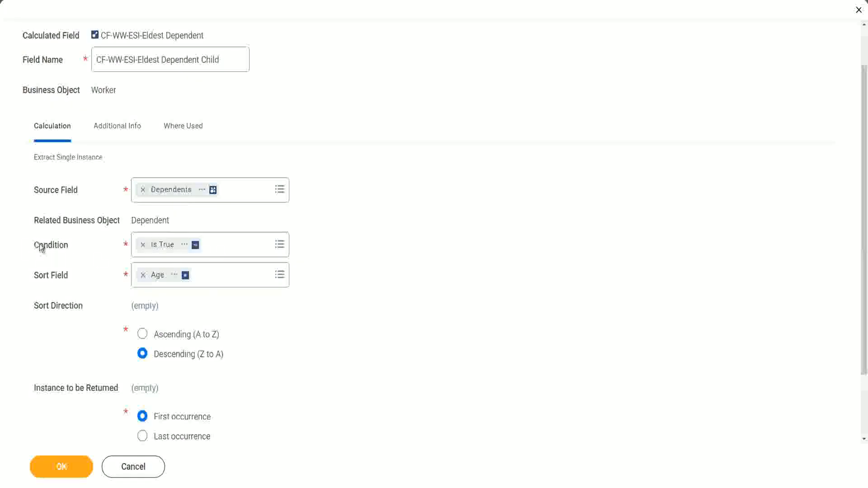
# - Open the choices for the calculation's condition
pyautogui.click(80, 245)
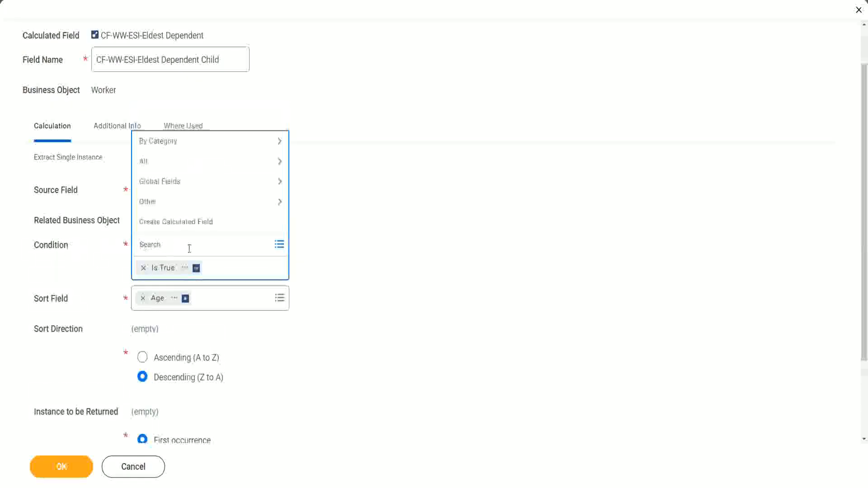